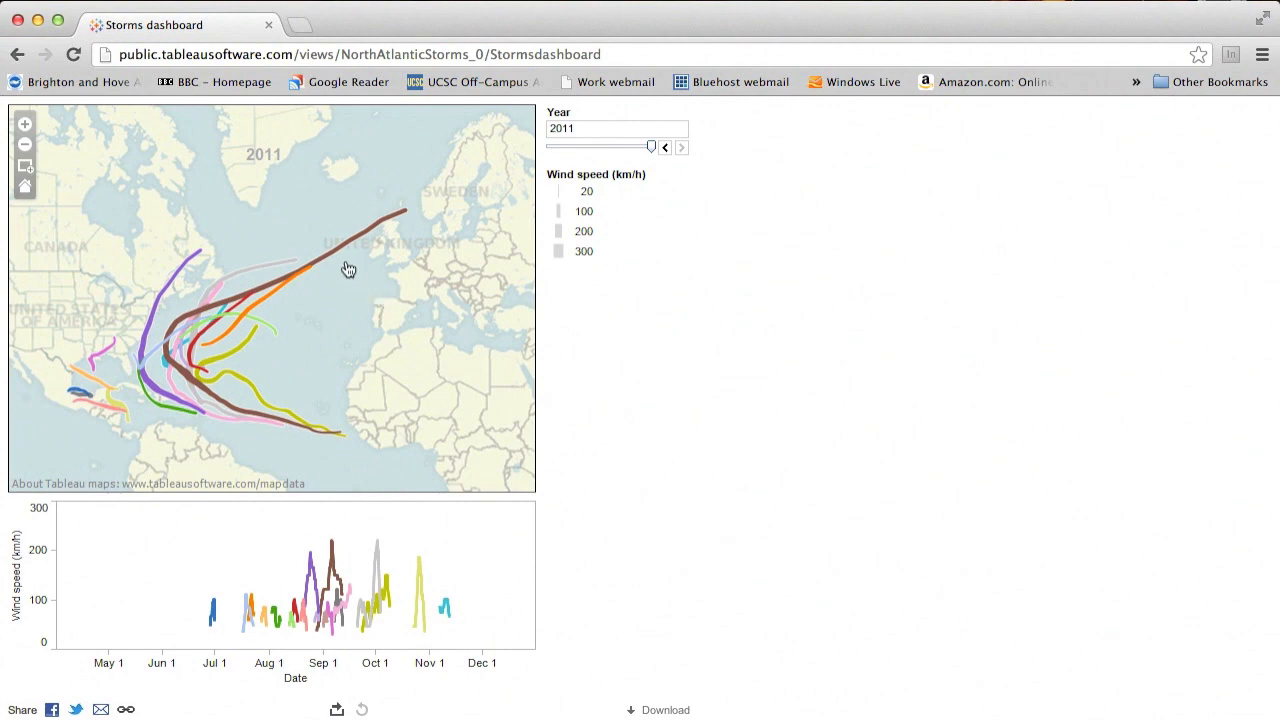
Inspect the details along the brown storm track on the 2011 map and step the dashboard back one year.
mouse_move(337, 260)
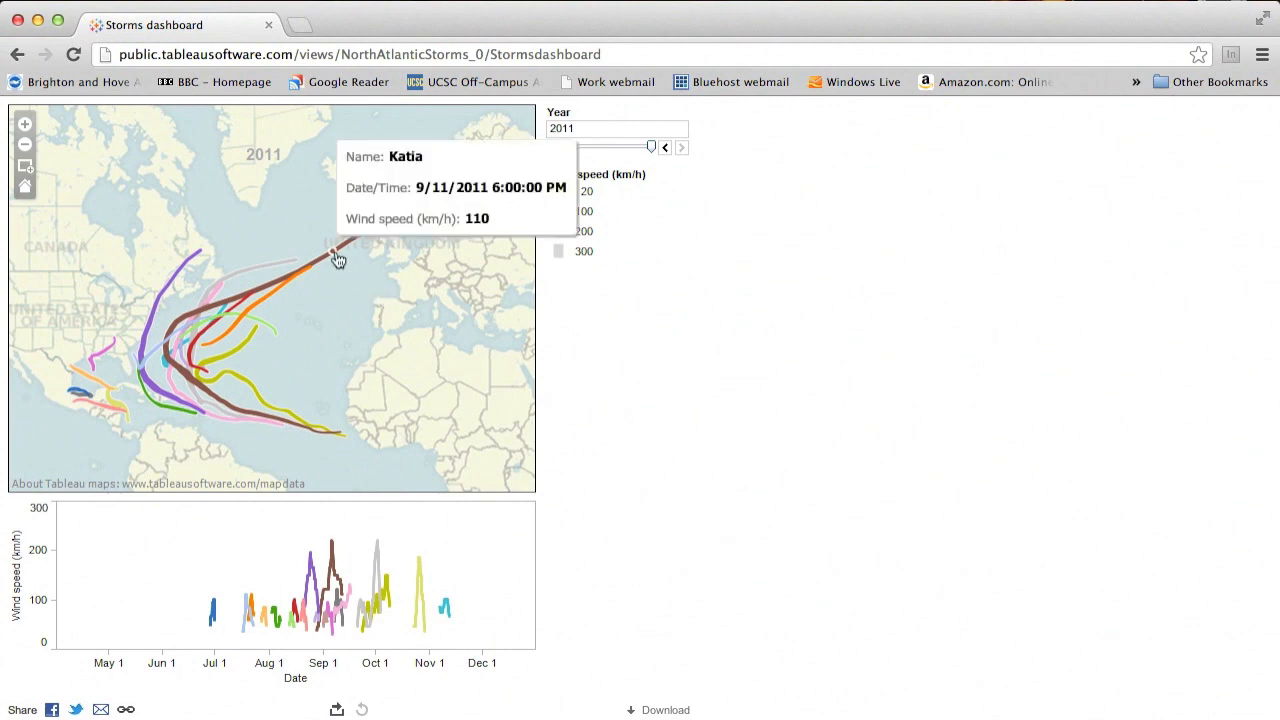
mouse_move(392, 221)
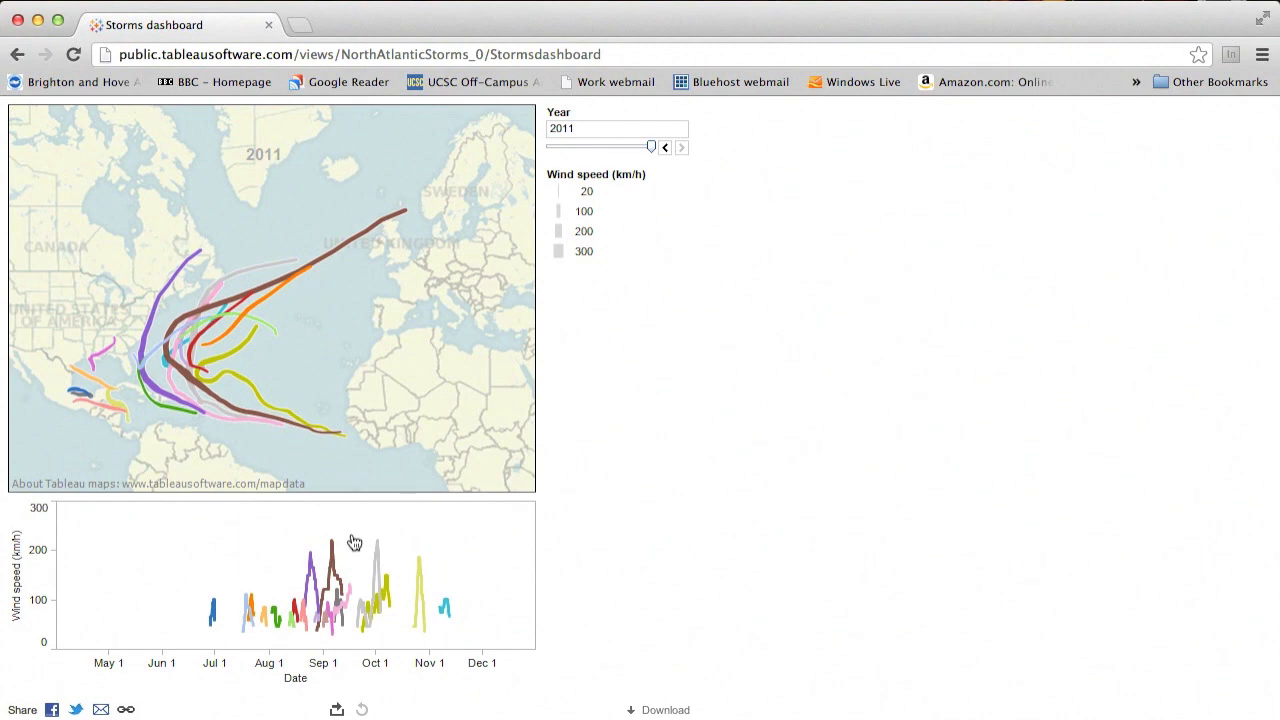
left_click(664, 148)
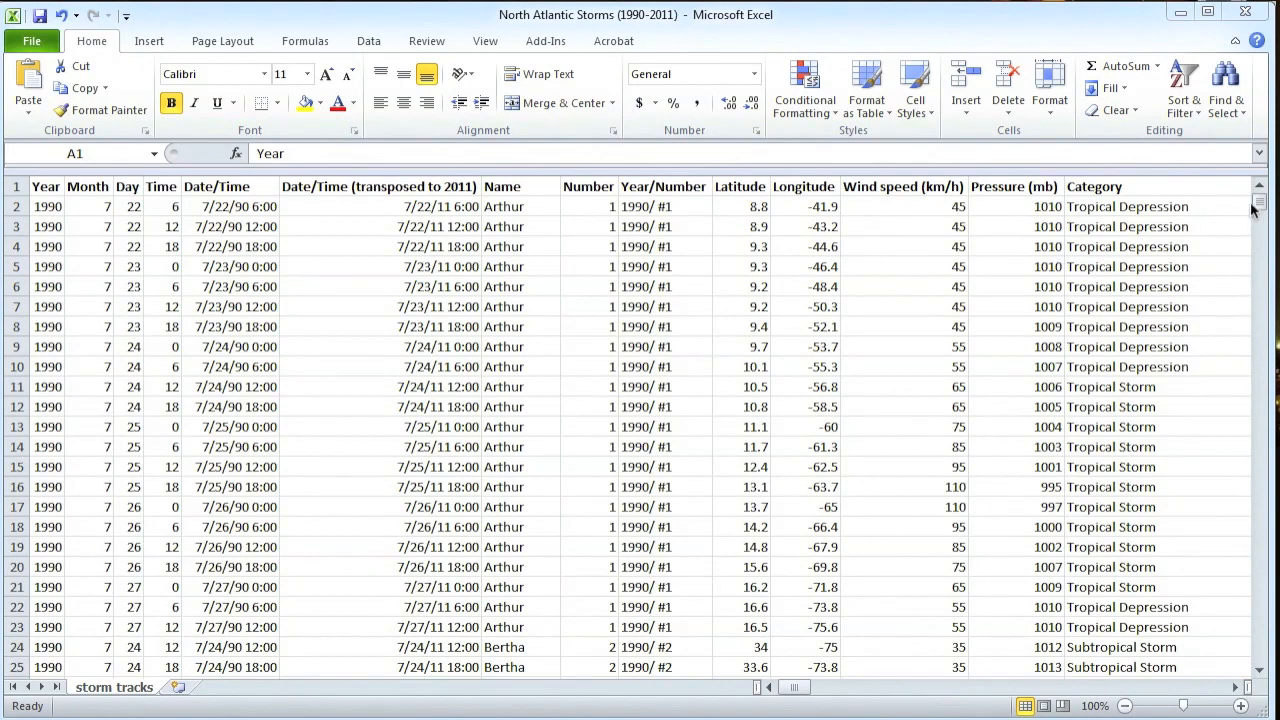
Switch to Excel and look through the storm tracks worksheet down to its last rows and back to the start.
left_click_drag(1261, 207, 1250, 679)
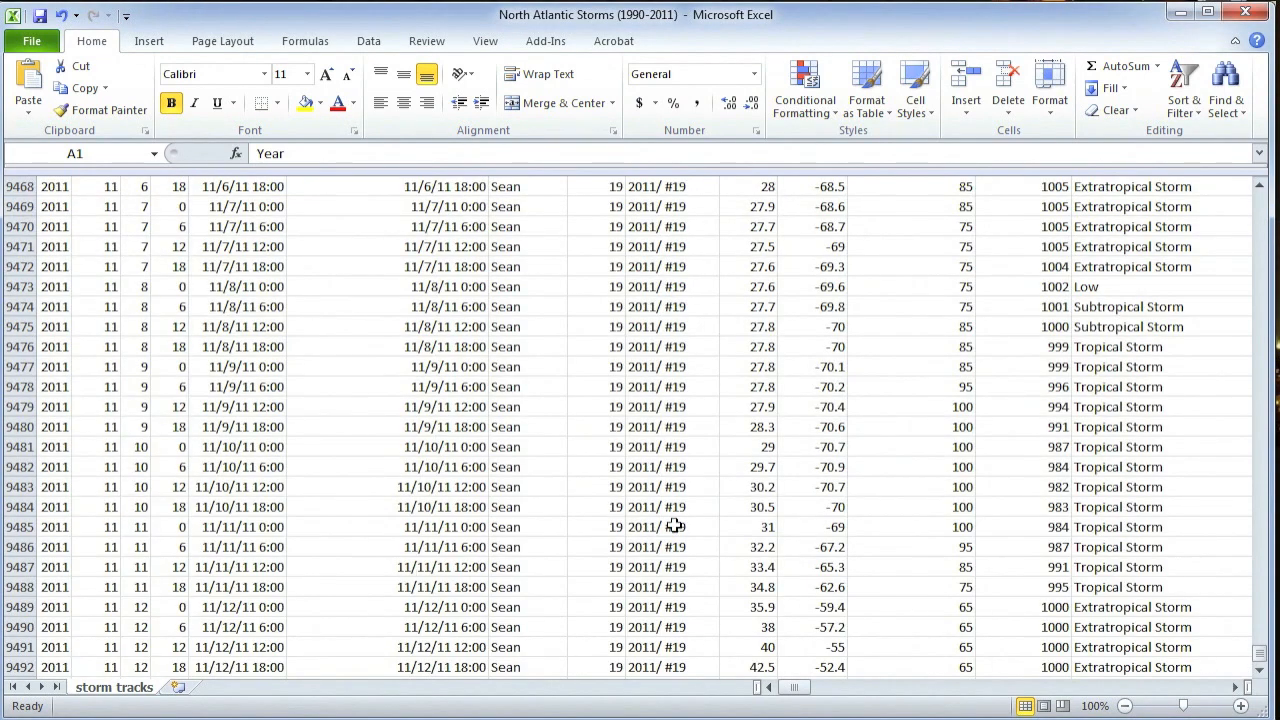
left_click_drag(1260, 660, 1260, 204)
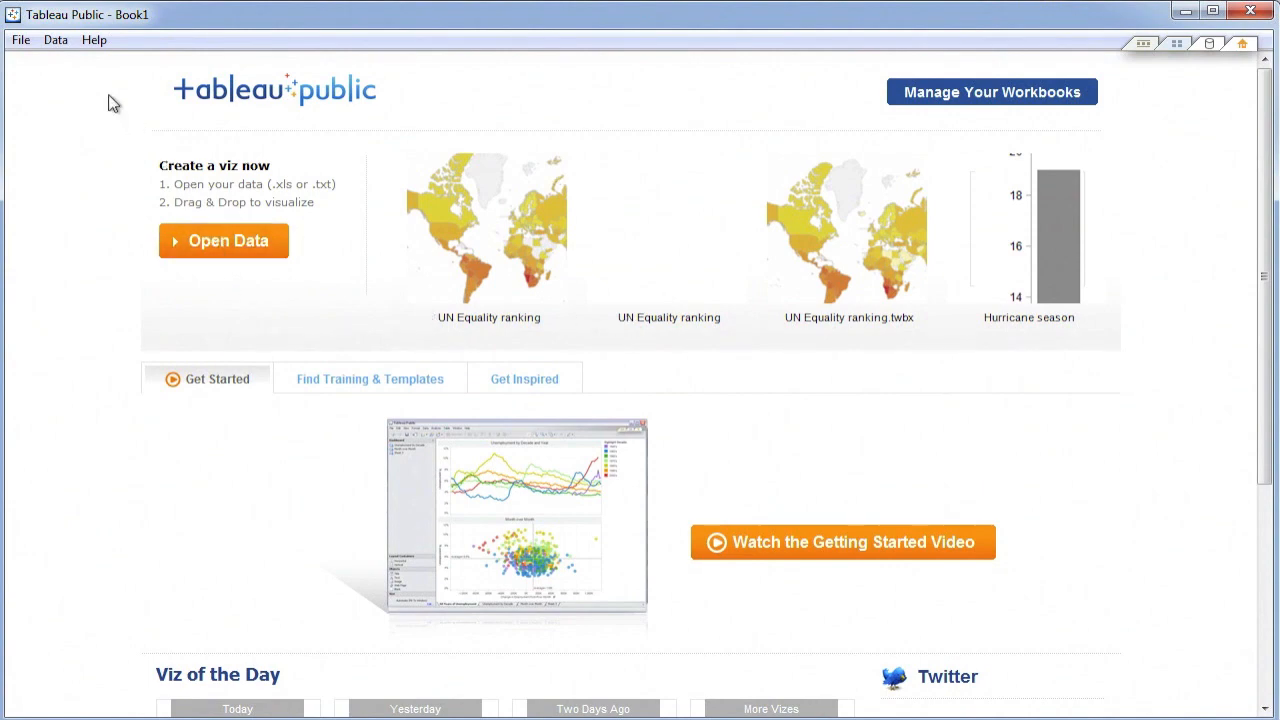
In Tableau Public, connect to the Excel workbook North Atlantic Storms (1990-2011), using the storm tracks table with field names in the first row.
left_click(57, 43)
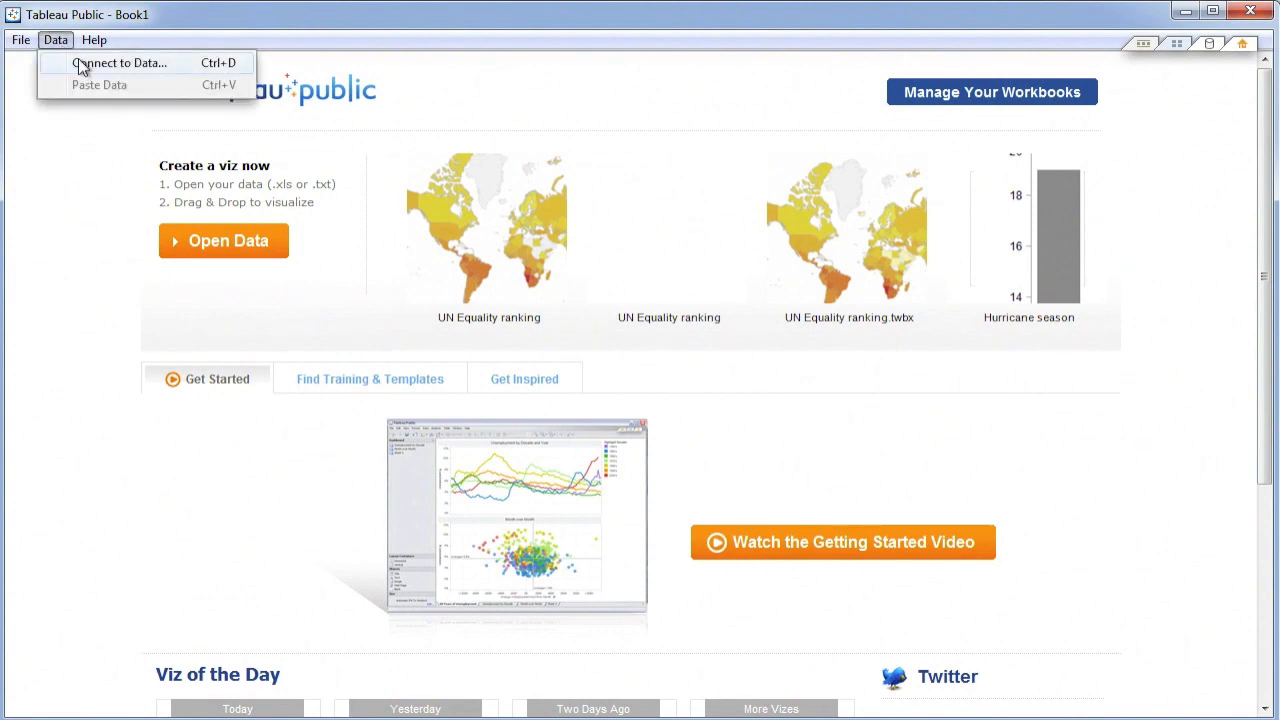
left_click(80, 63)
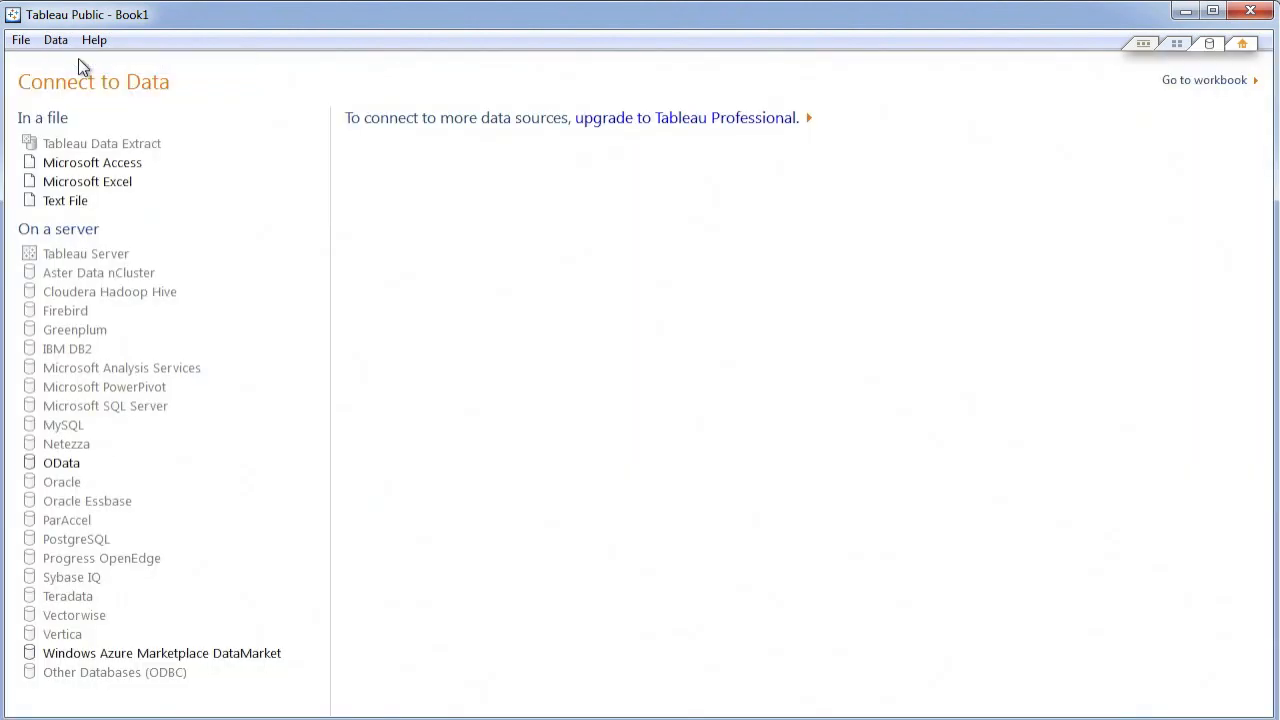
left_click(114, 187)
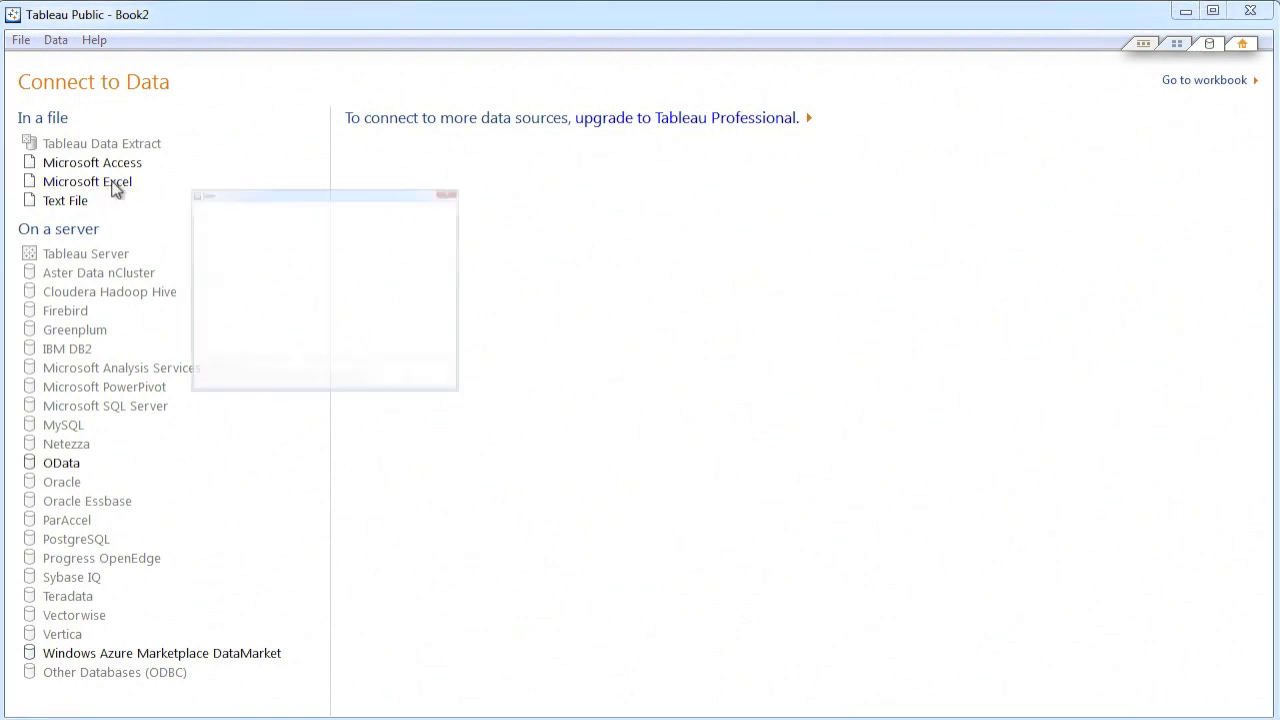
left_click(237, 190)
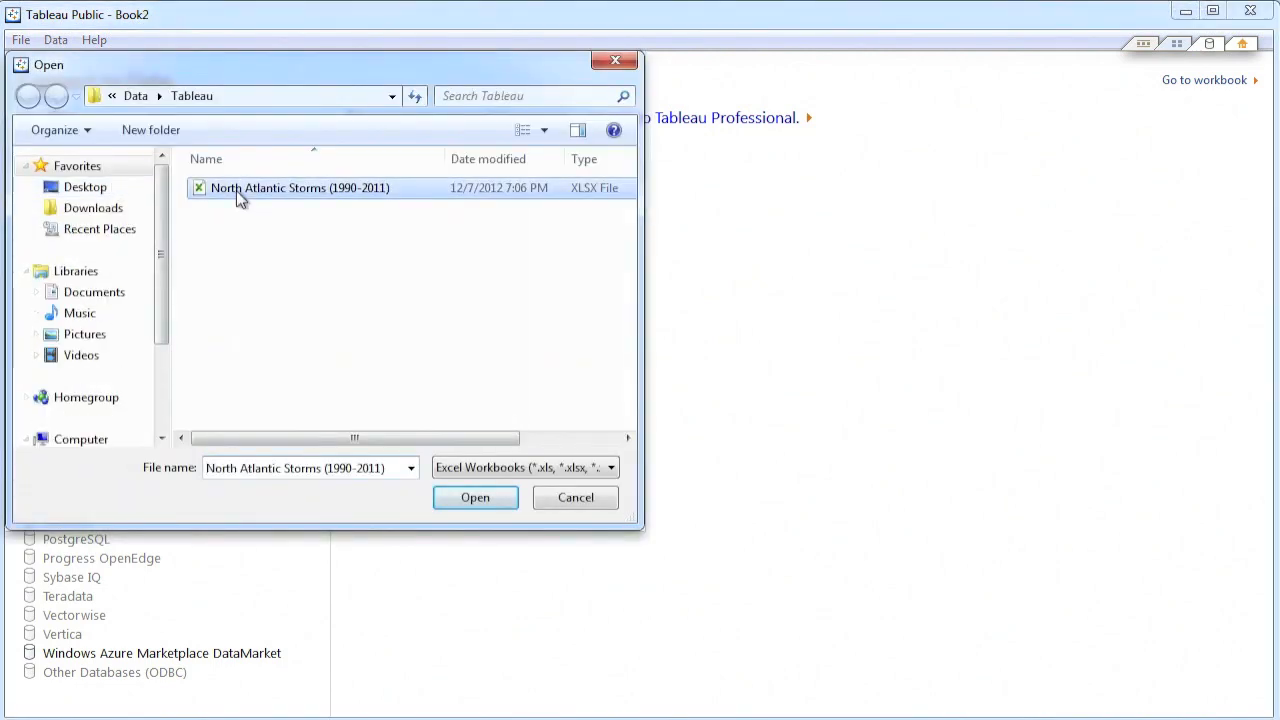
left_click(490, 505)
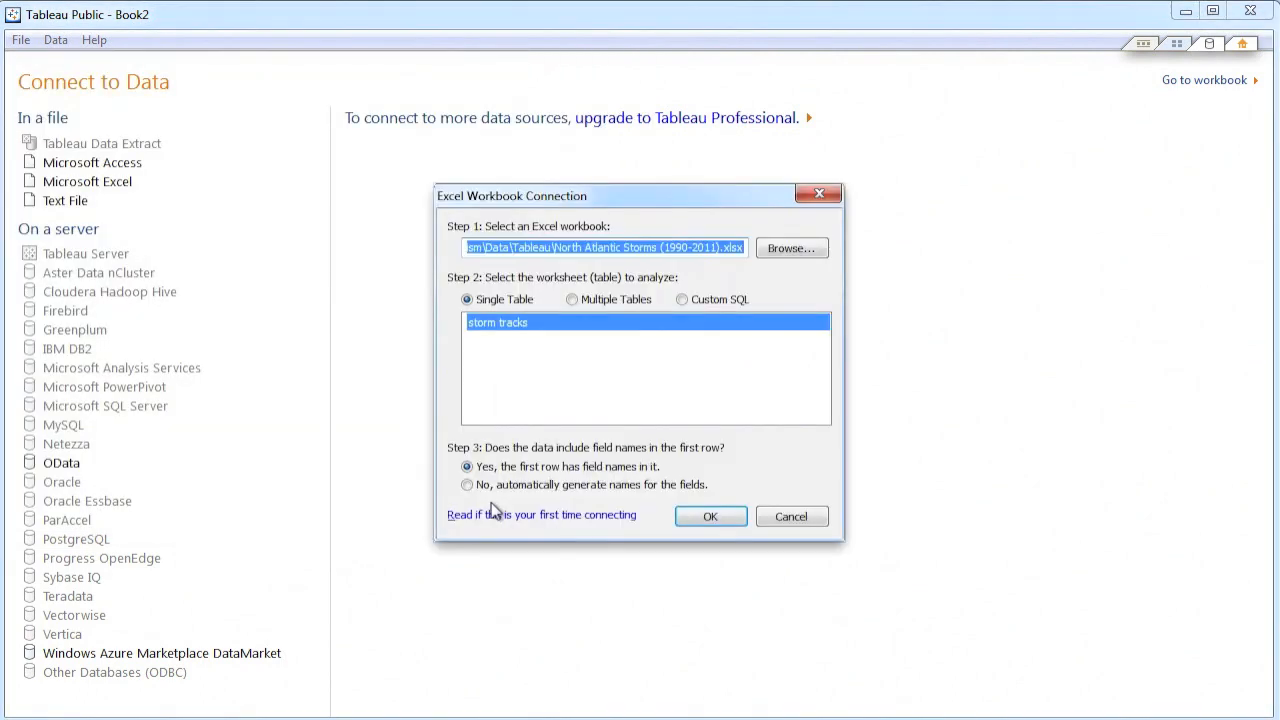
left_click(708, 518)
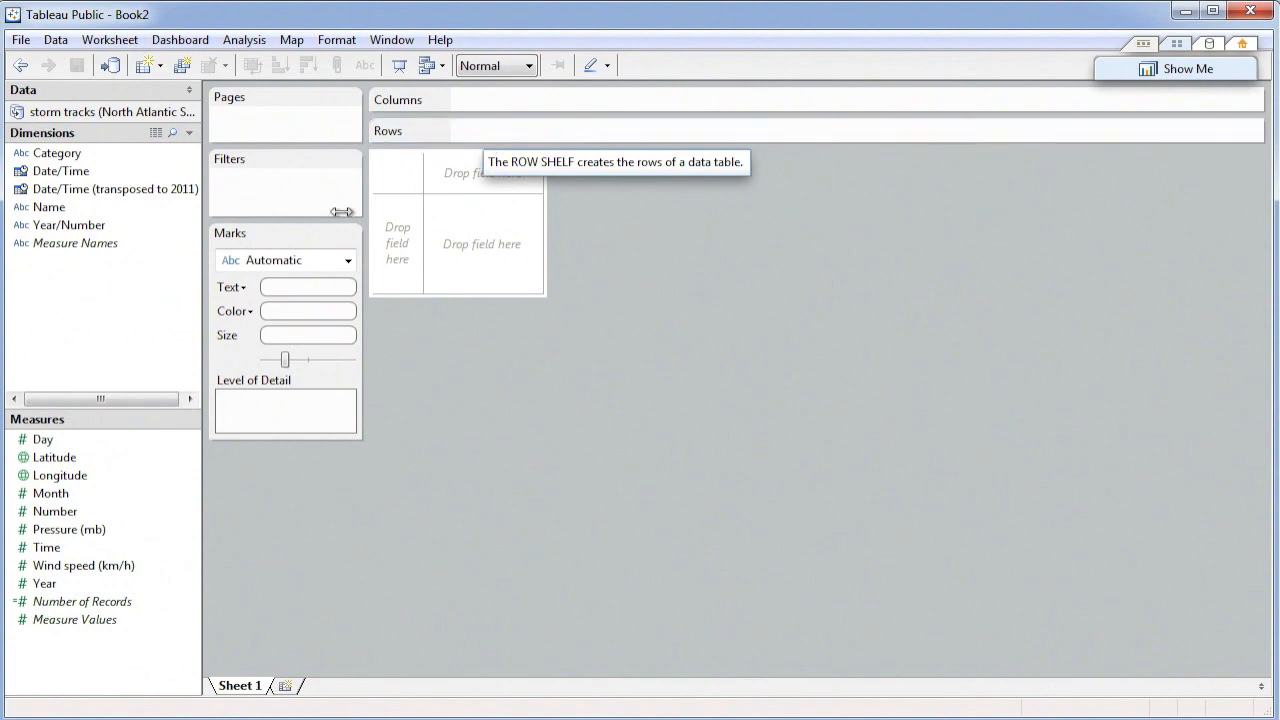
Build a map view with Latitude on the rows and Longitude on the columns.
left_click(64, 459)
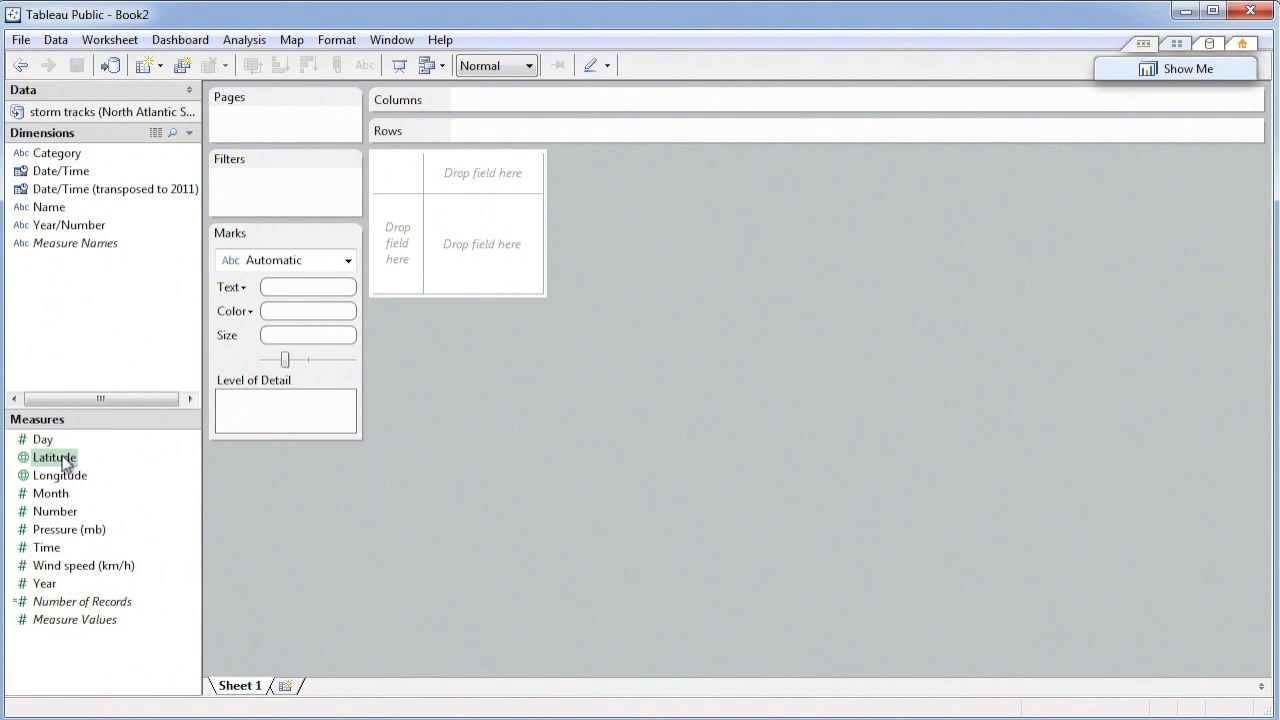
left_click_drag(64, 460, 518, 130)
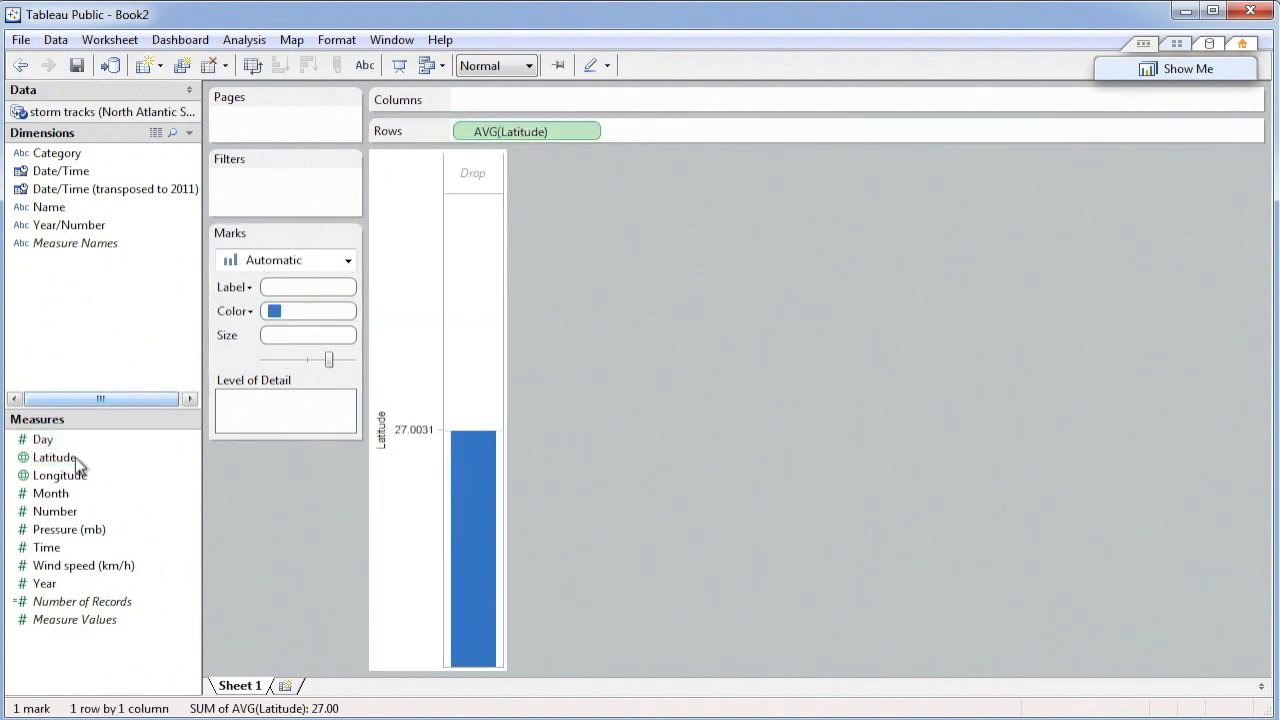
left_click_drag(58, 482, 548, 108)
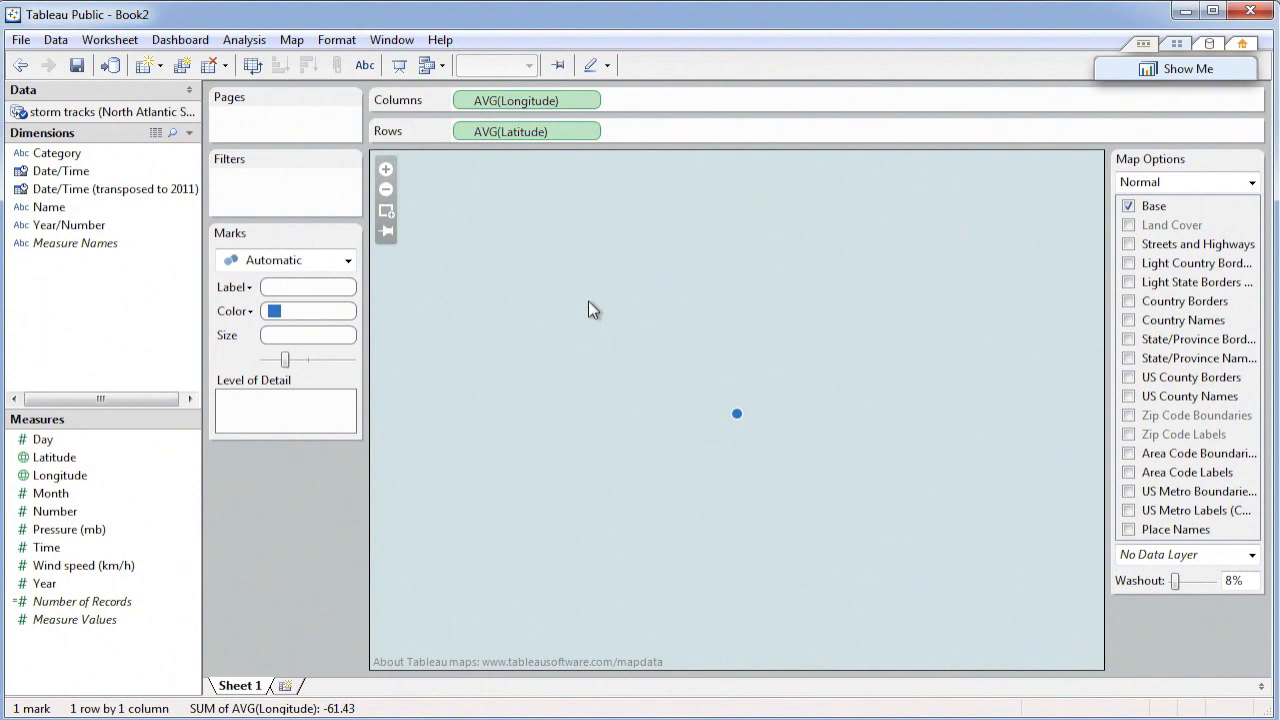
Turn off aggregation of measures and change the map's mark type to Line.
left_click(245, 40)
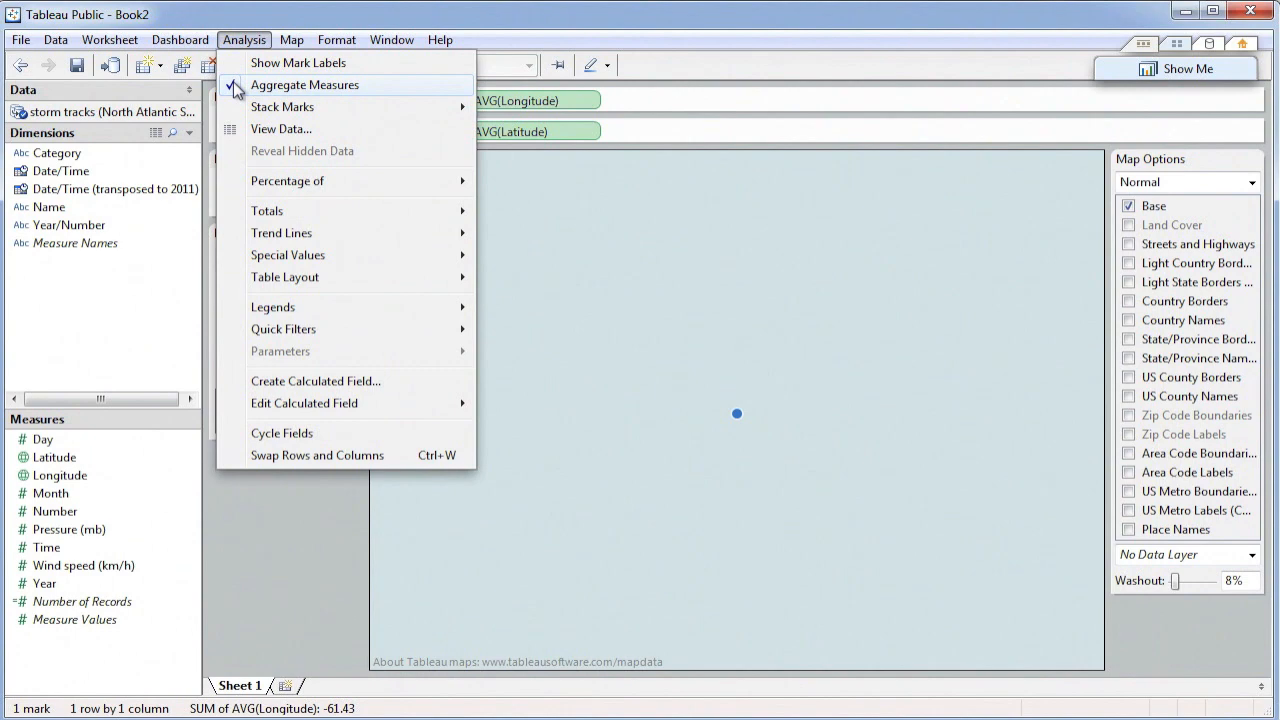
left_click(233, 84)
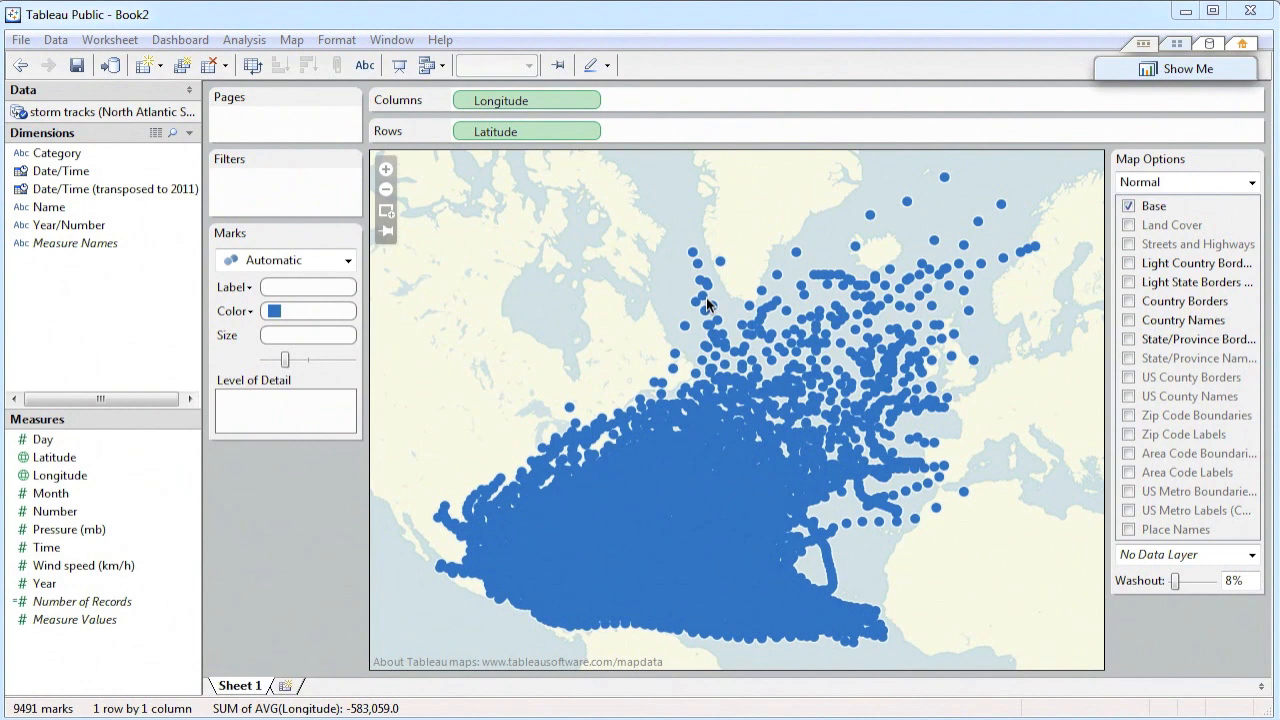
left_click(348, 260)
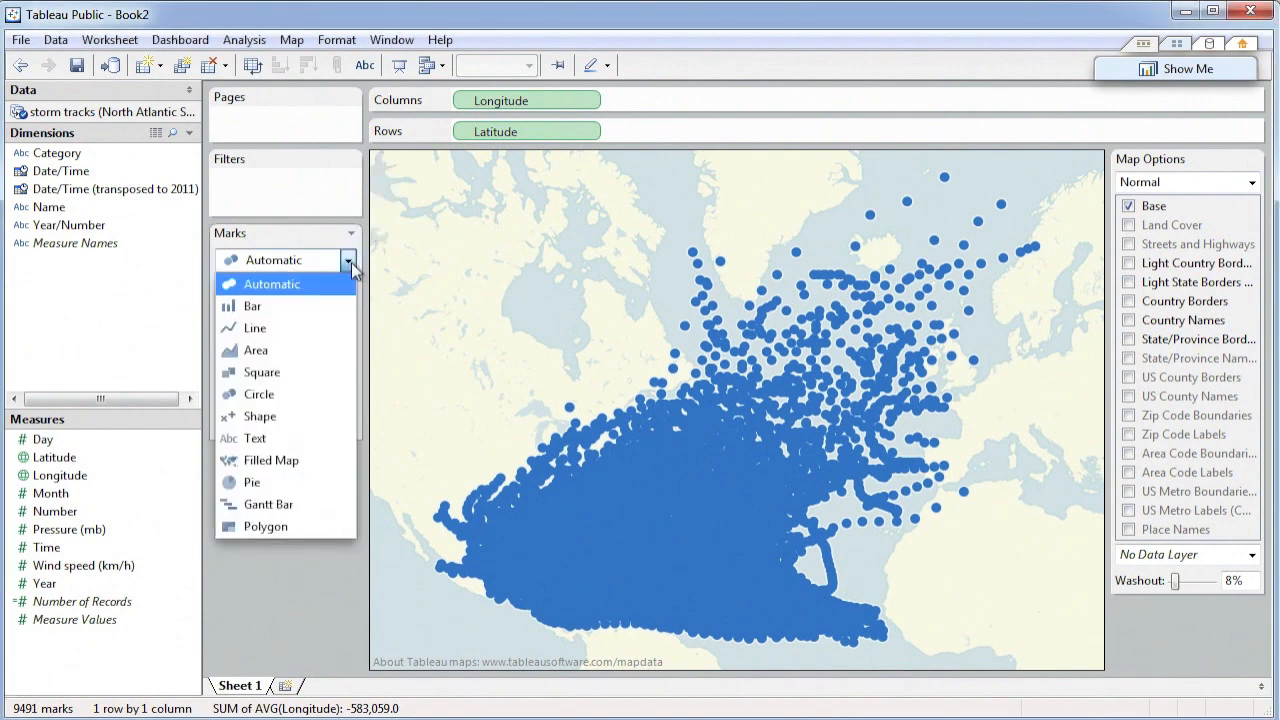
left_click(289, 330)
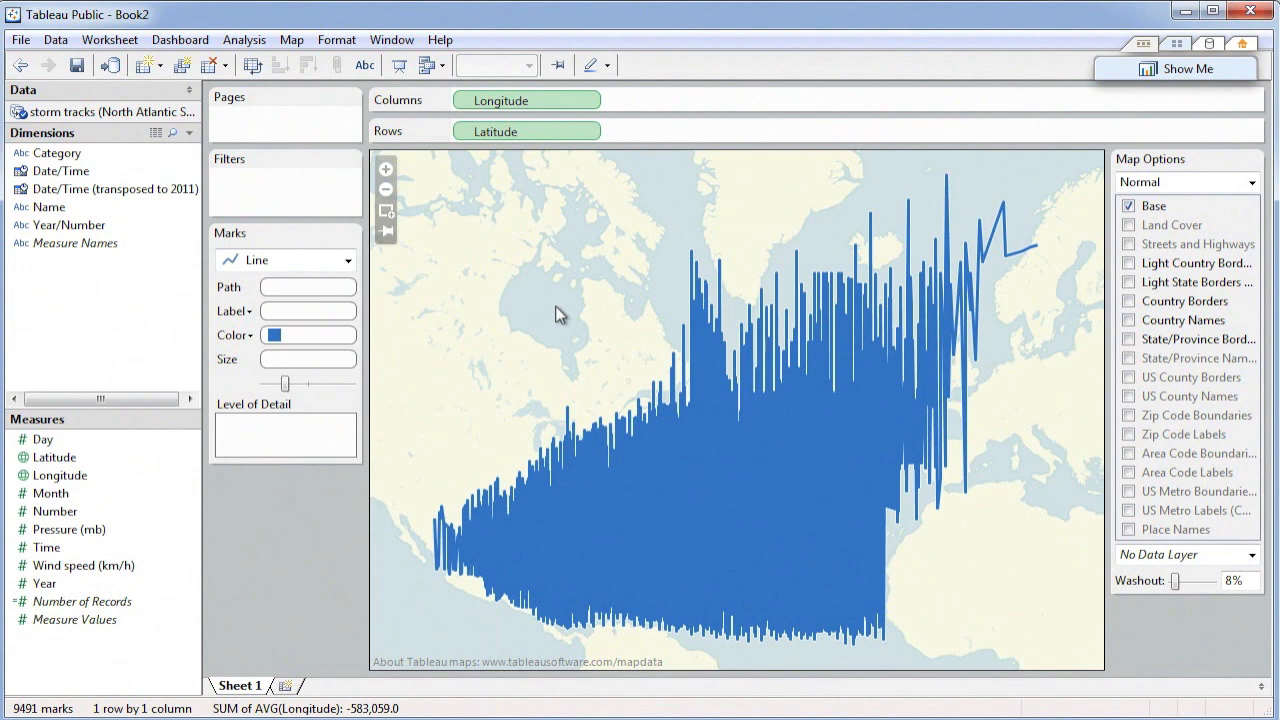
Color the lines by Year/Number, adding all members of the field.
left_click(91, 230)
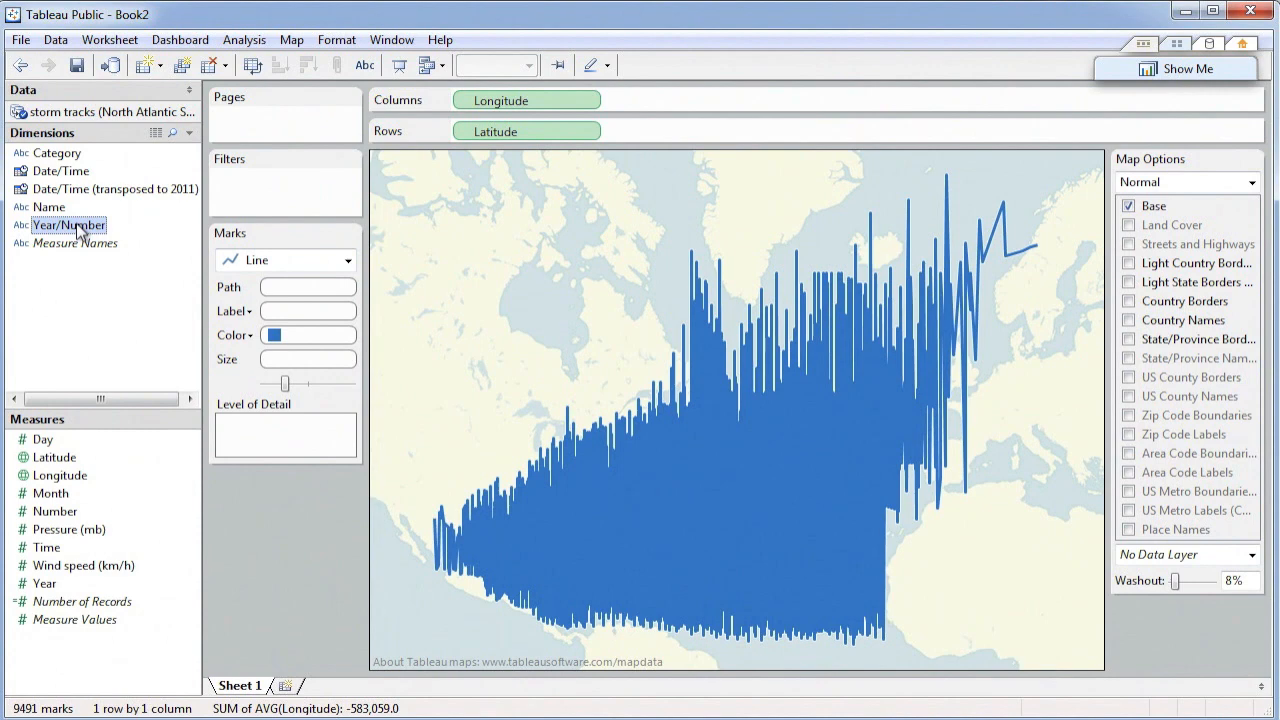
left_click_drag(80, 230, 303, 338)
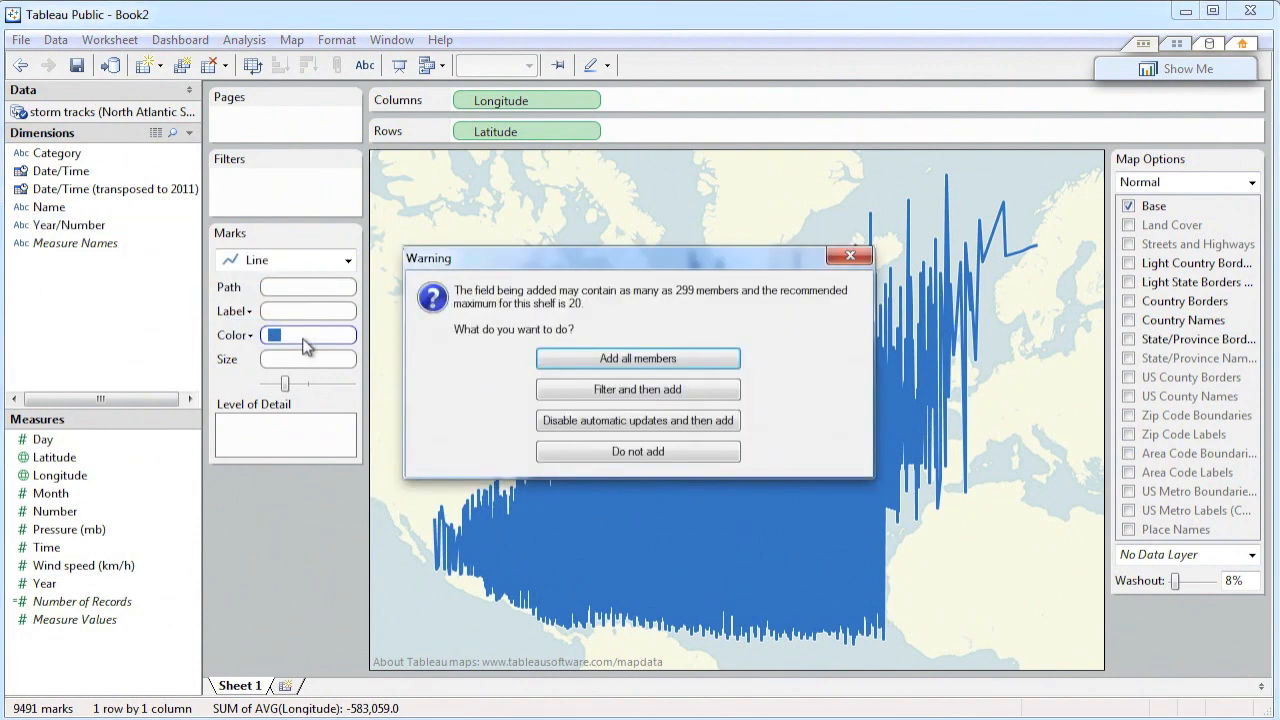
left_click(589, 359)
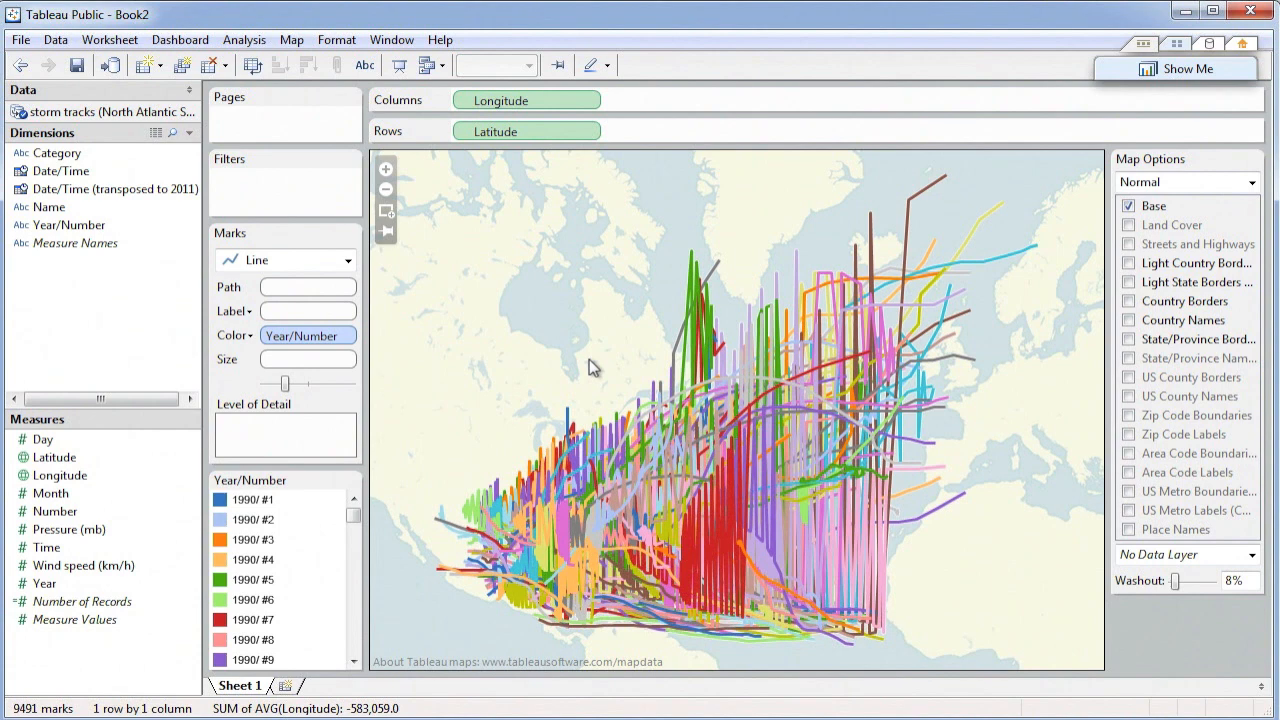
Order the line paths by Date/Time, using the exact date instead of the year.
left_click(58, 178)
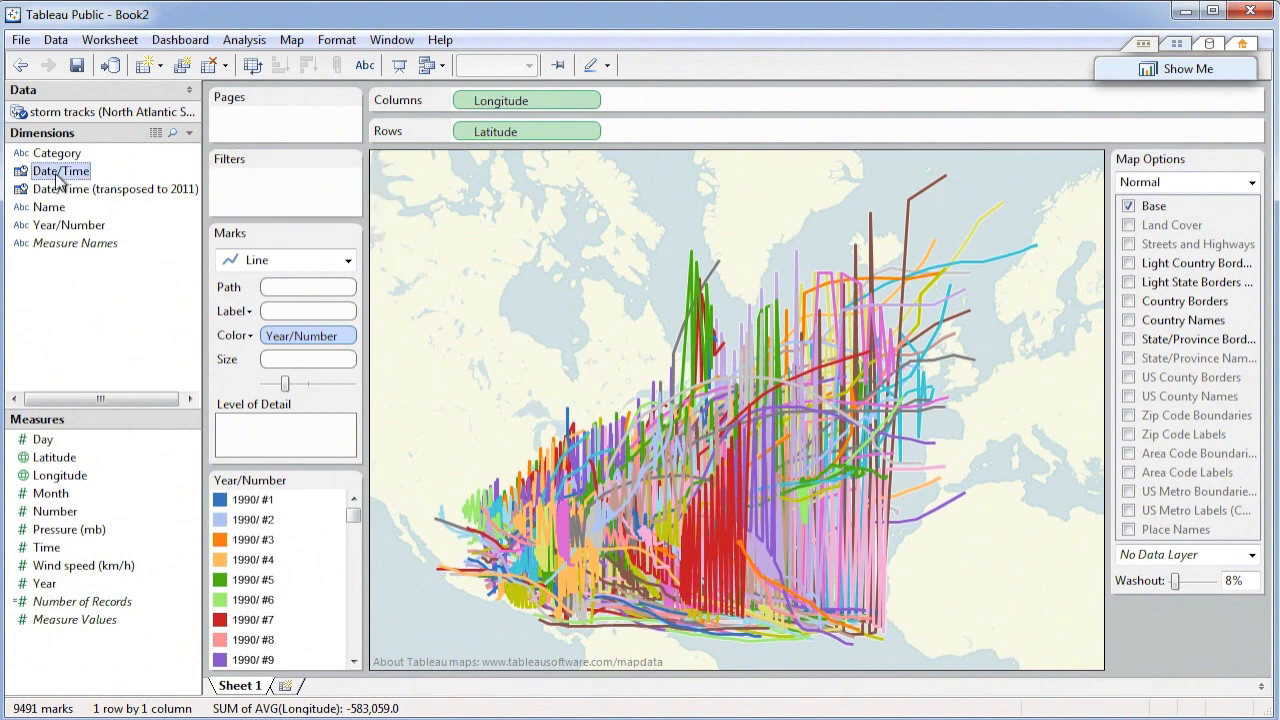
left_click_drag(58, 178, 298, 288)
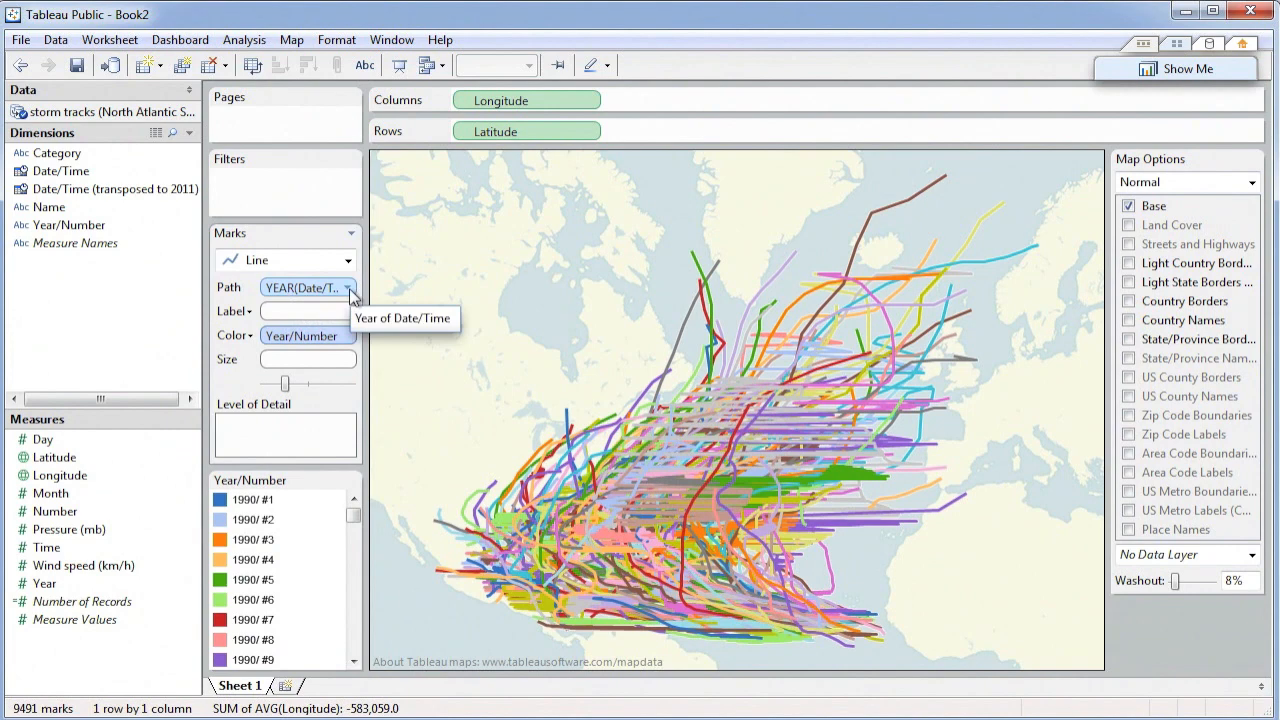
left_click(348, 289)
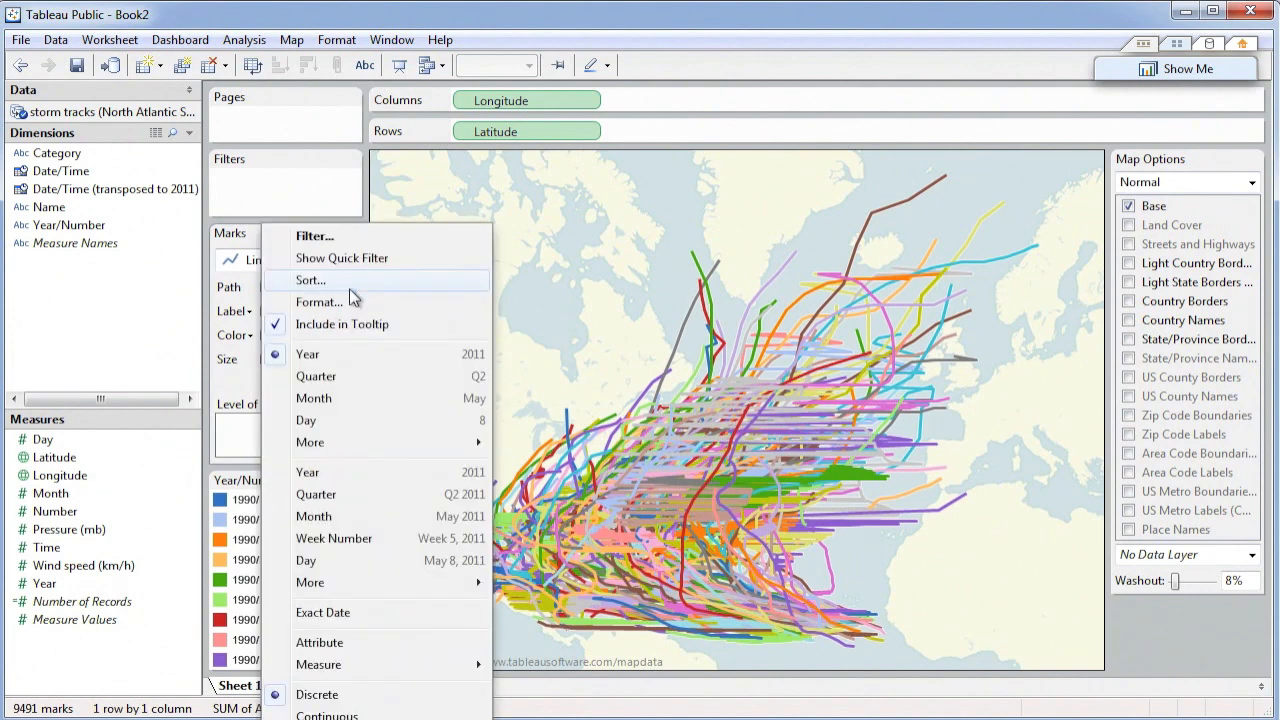
left_click(316, 613)
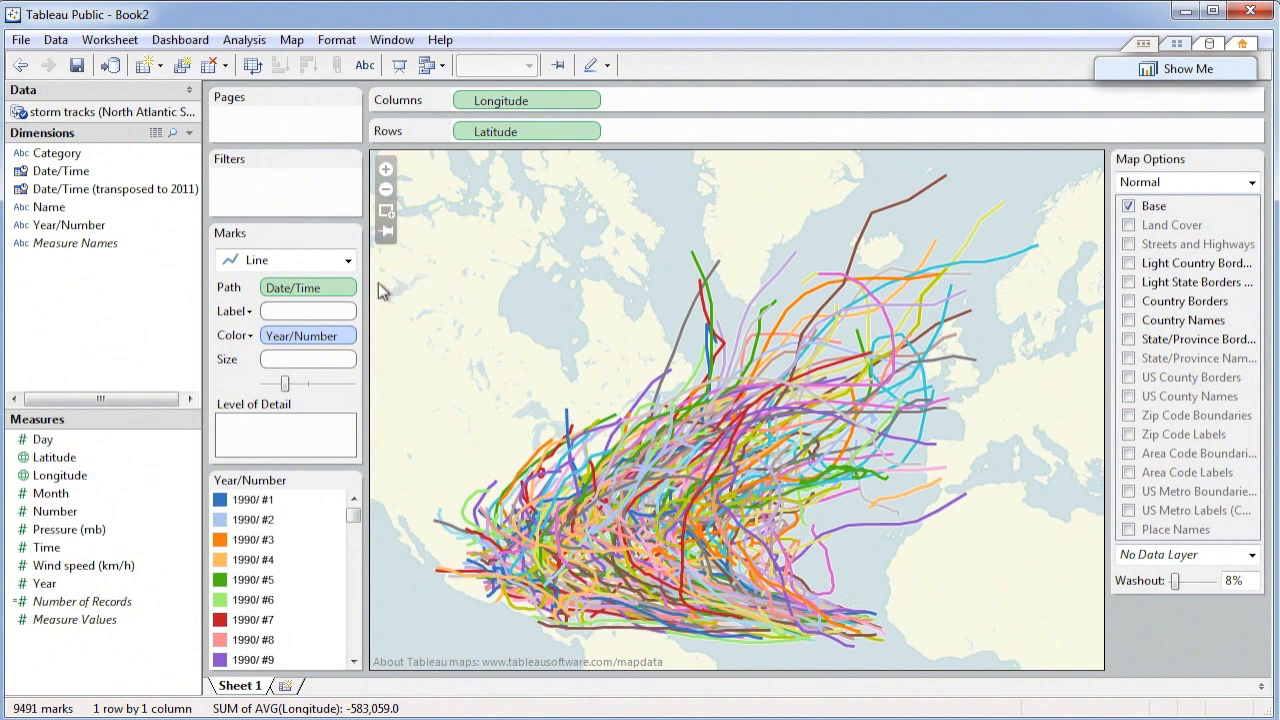
Size the lines by Wind speed (km/h) and give that field a default custom number format with 0 decimal places.
left_click(64, 569)
left_click_drag(64, 572, 292, 364)
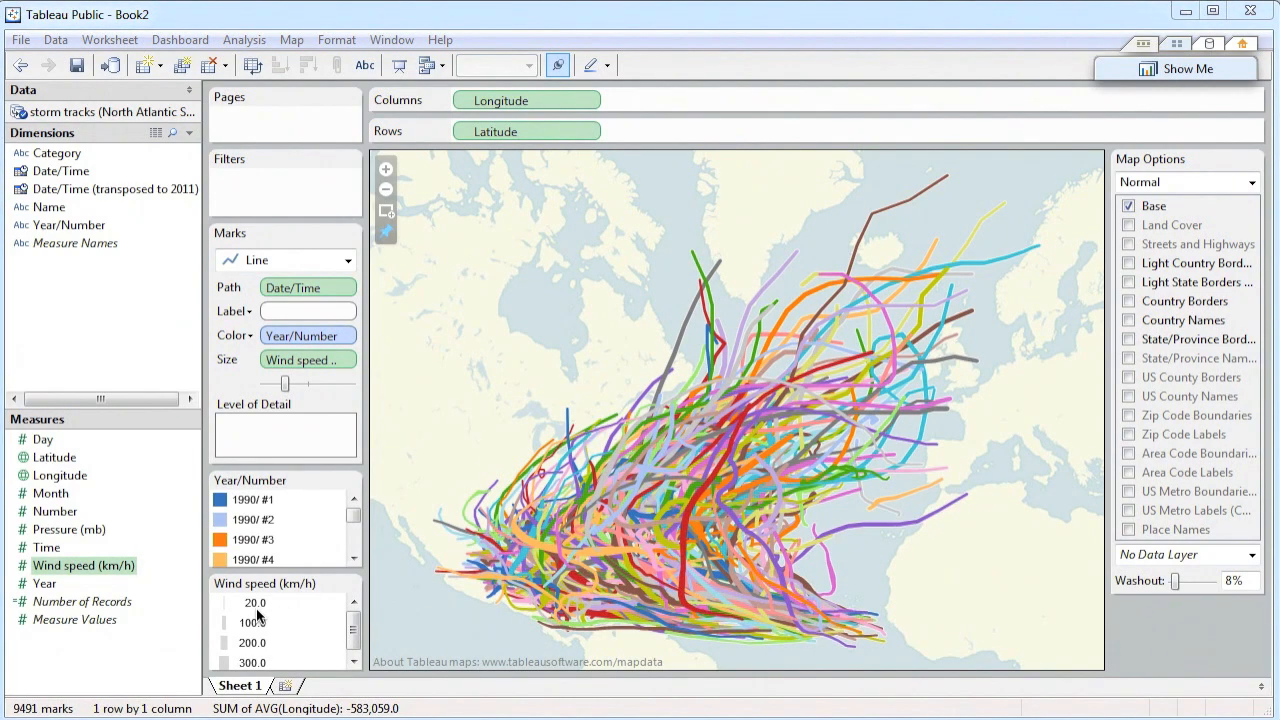
right_click(109, 565)
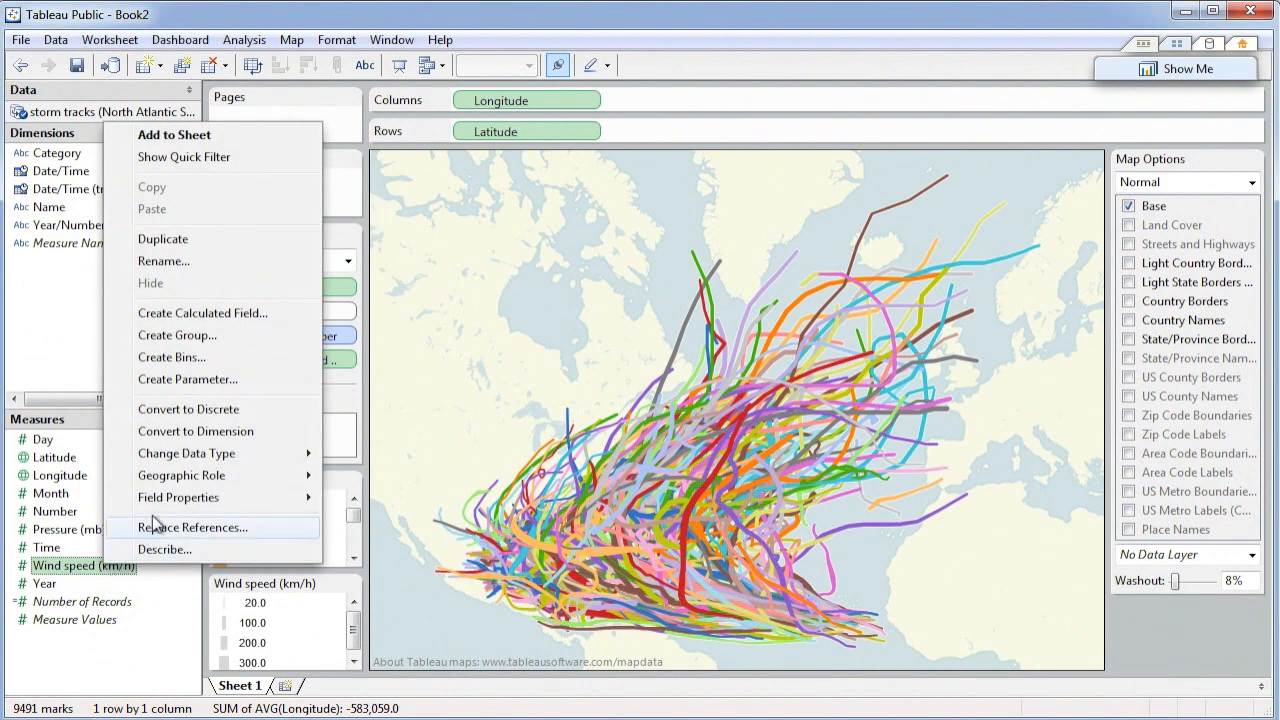
mouse_move(172, 503)
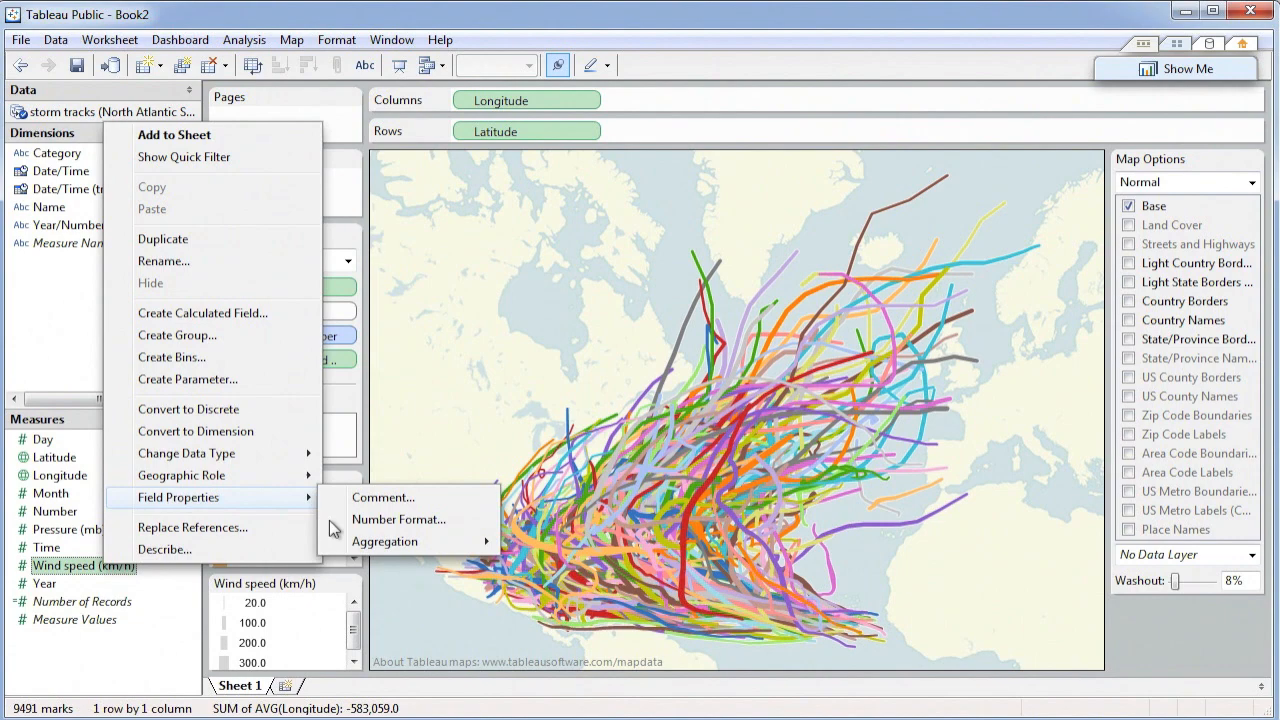
left_click(368, 521)
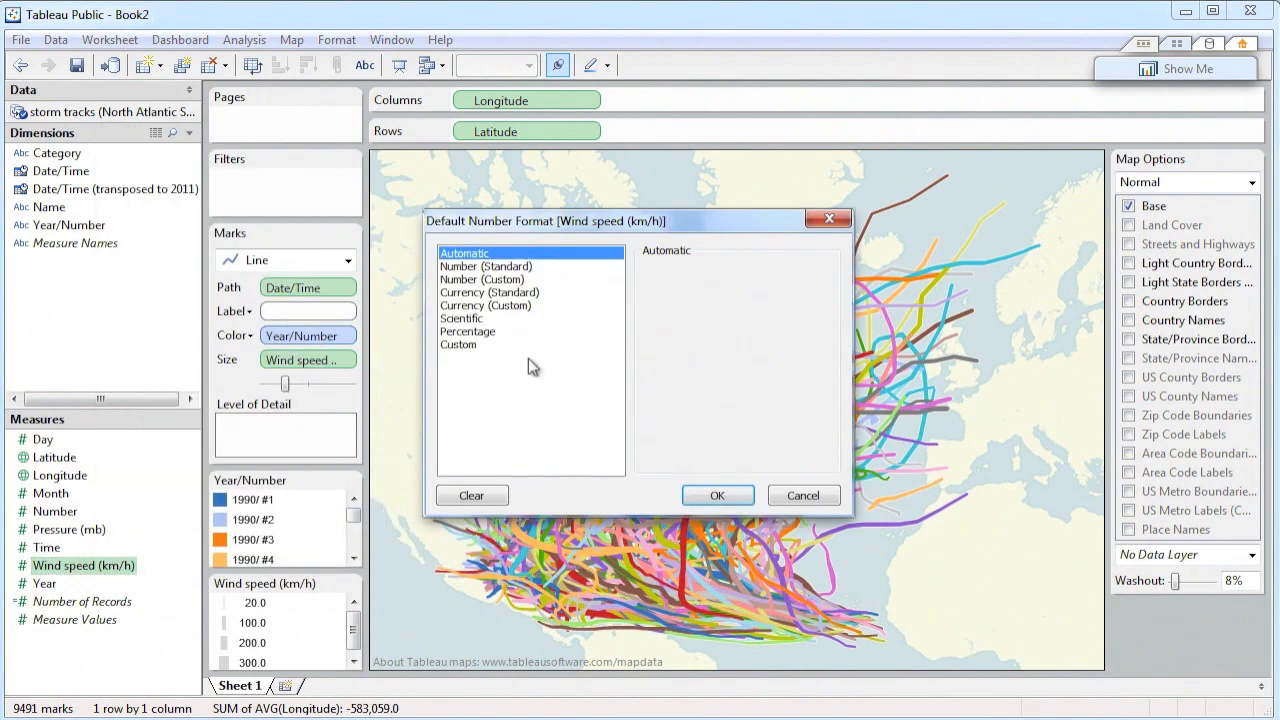
left_click(502, 280)
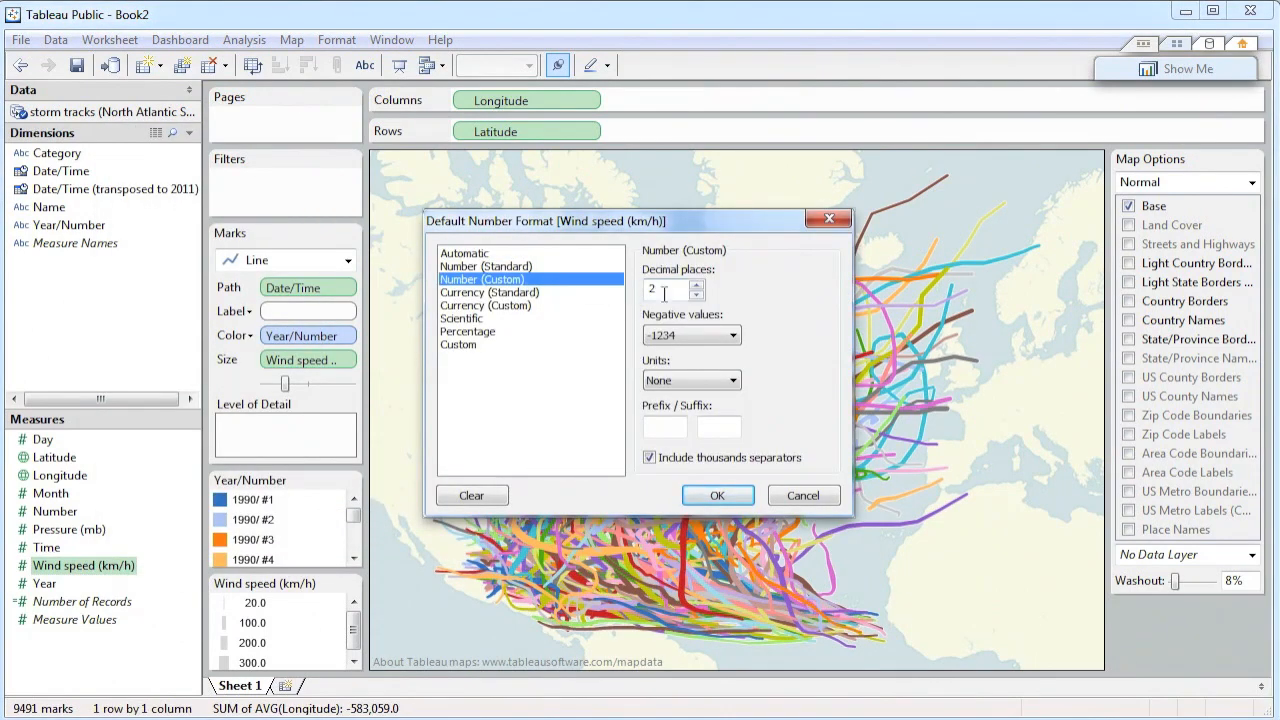
left_click(696, 295)
left_click(717, 496)
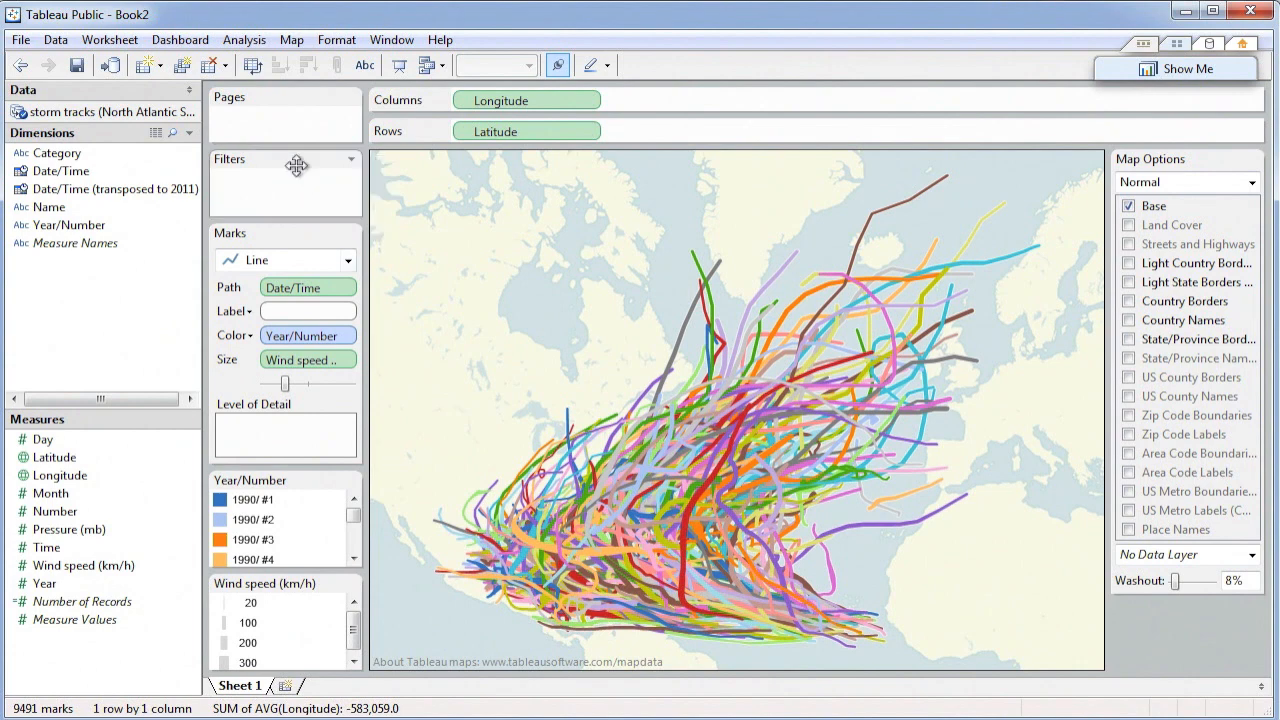
Try to filter the map by the years of Date/Time with all years selected.
left_click(45, 177)
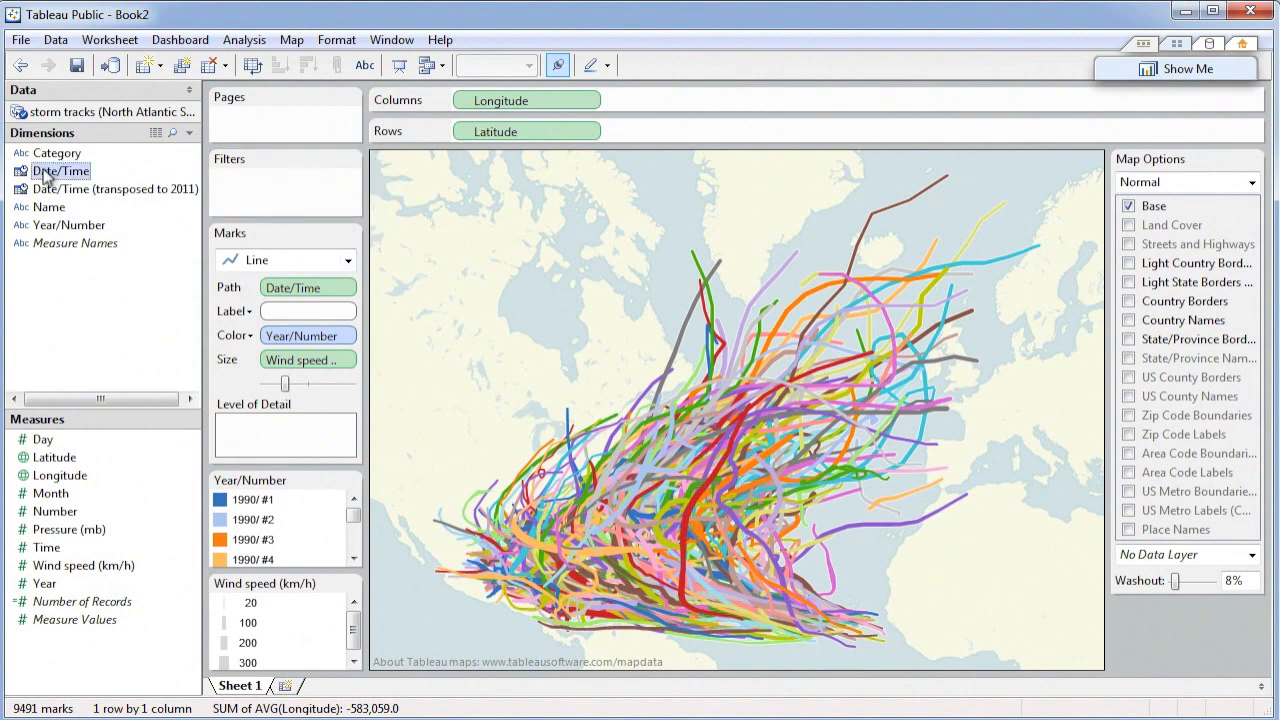
left_click_drag(45, 177, 280, 186)
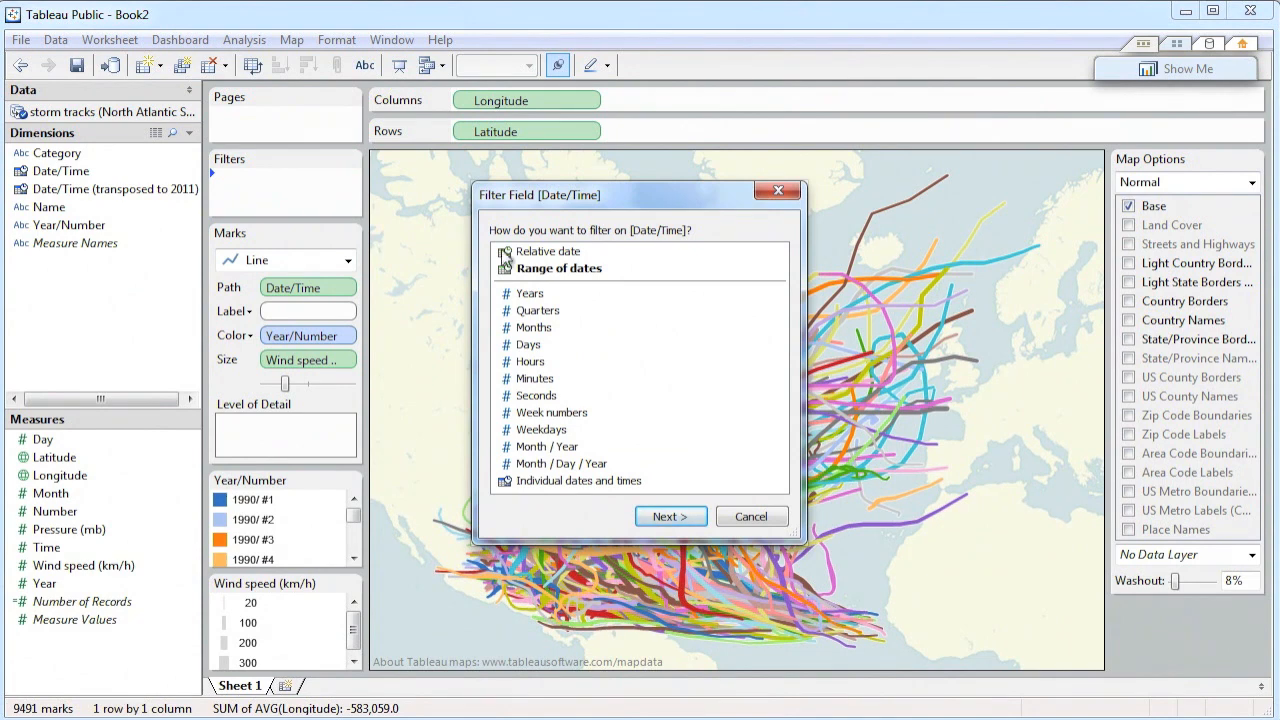
left_click(550, 294)
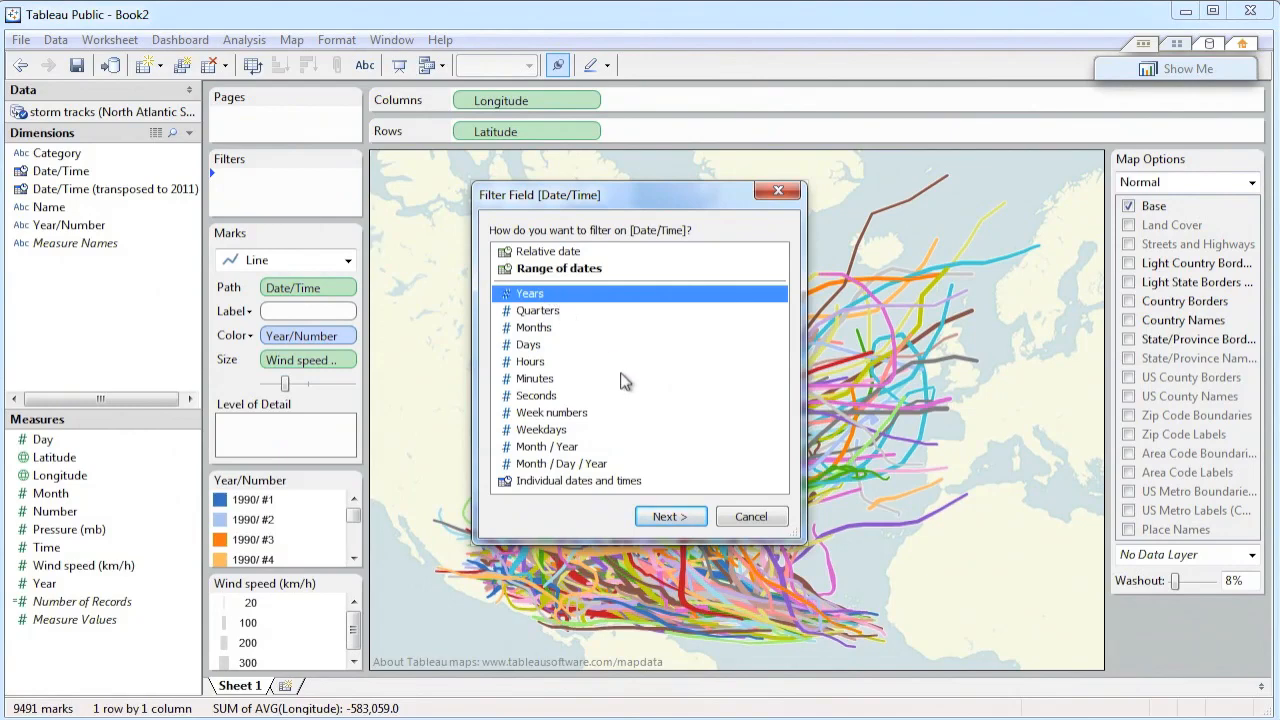
left_click(697, 518)
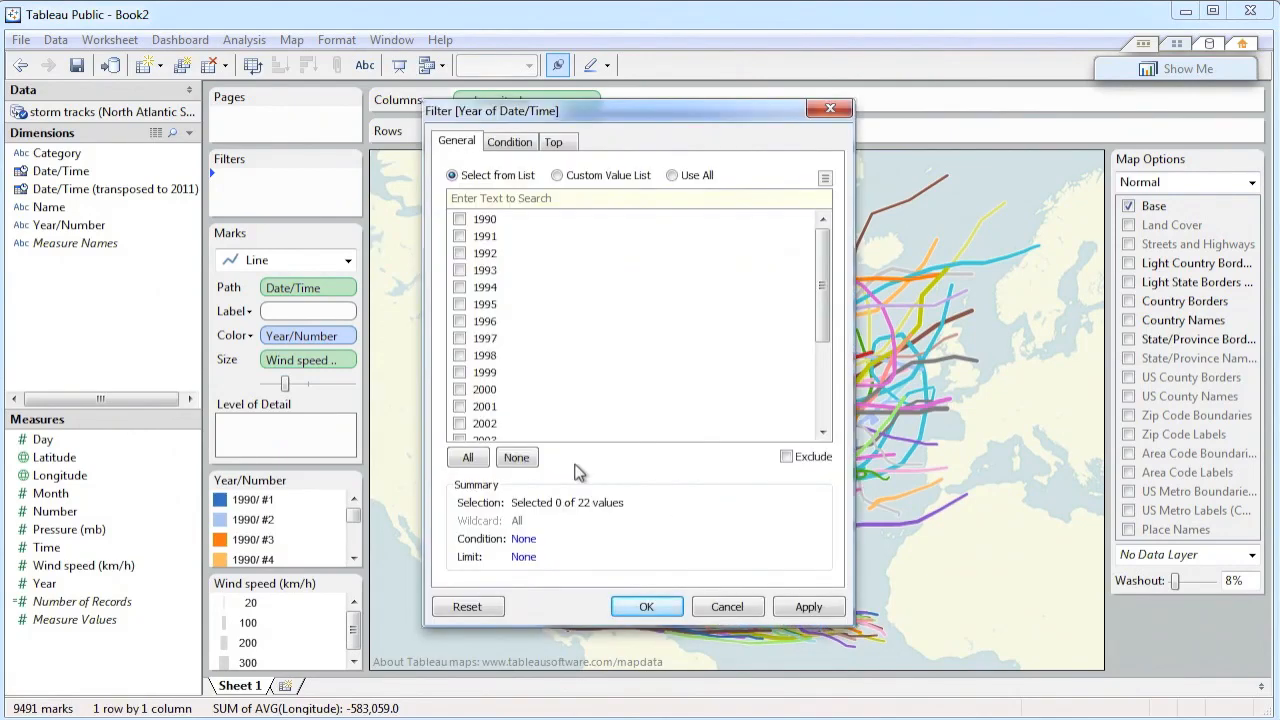
left_click(465, 458)
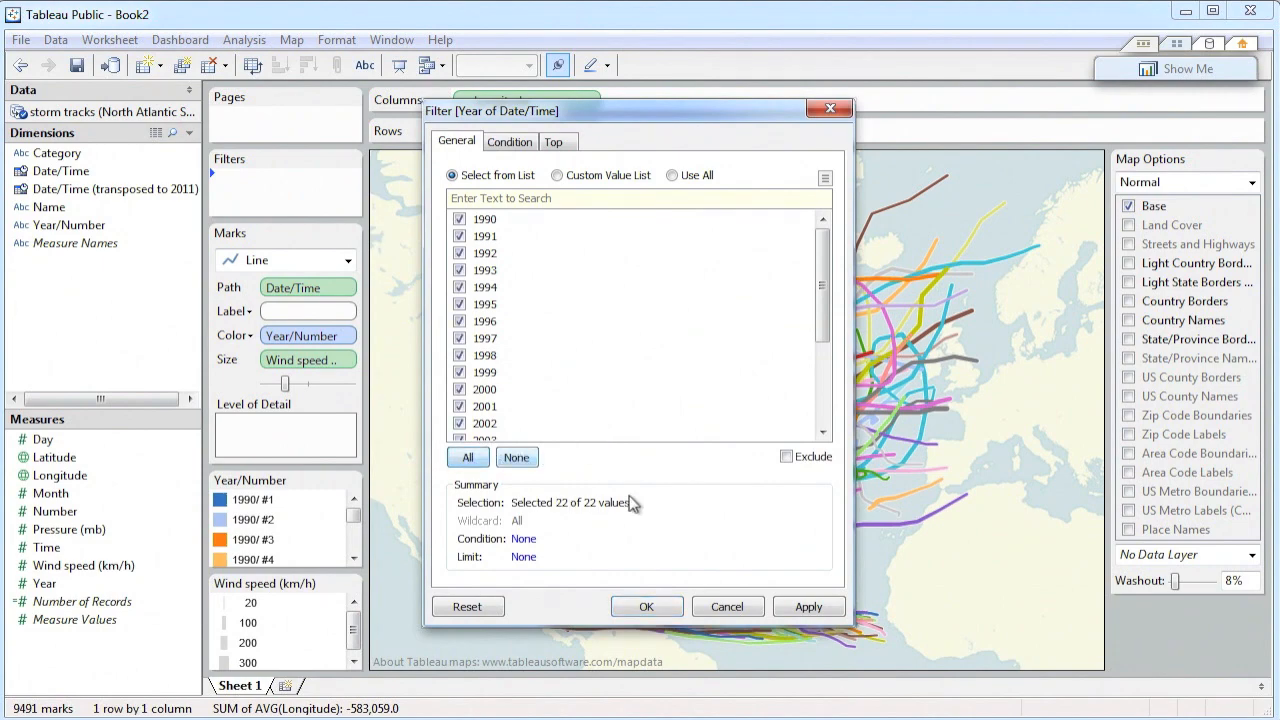
left_click(664, 608)
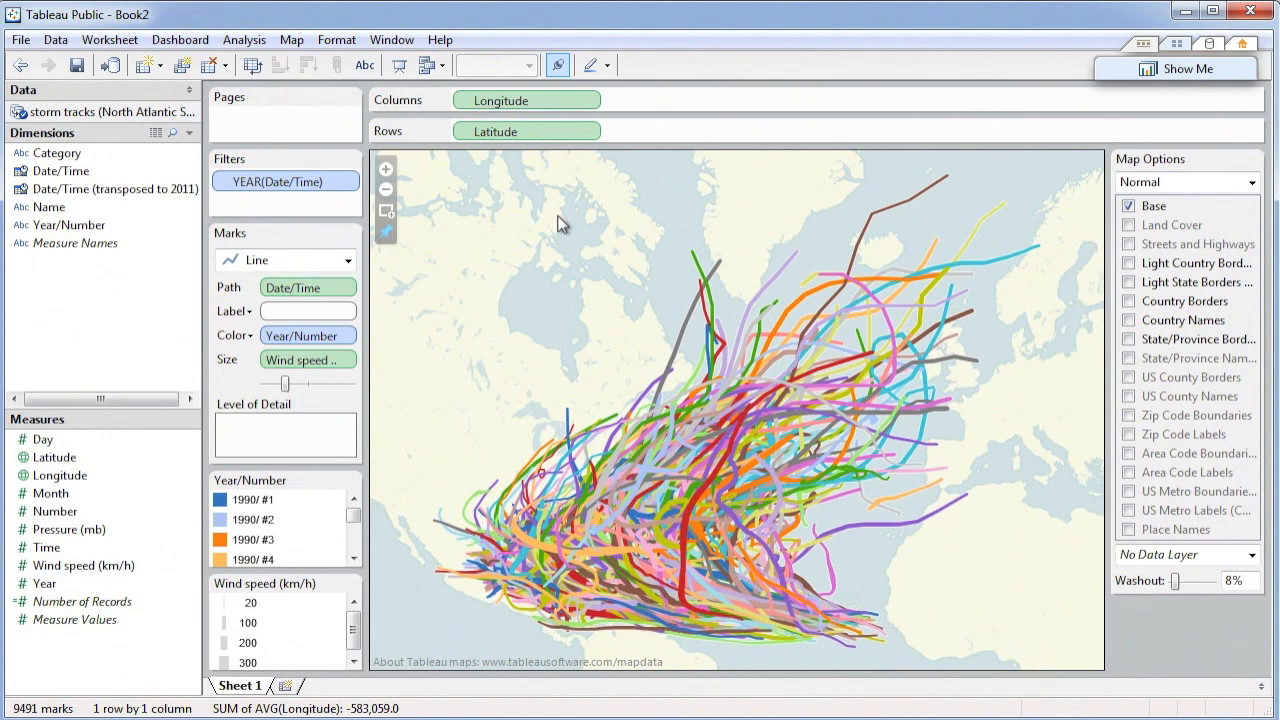
left_click(352, 162)
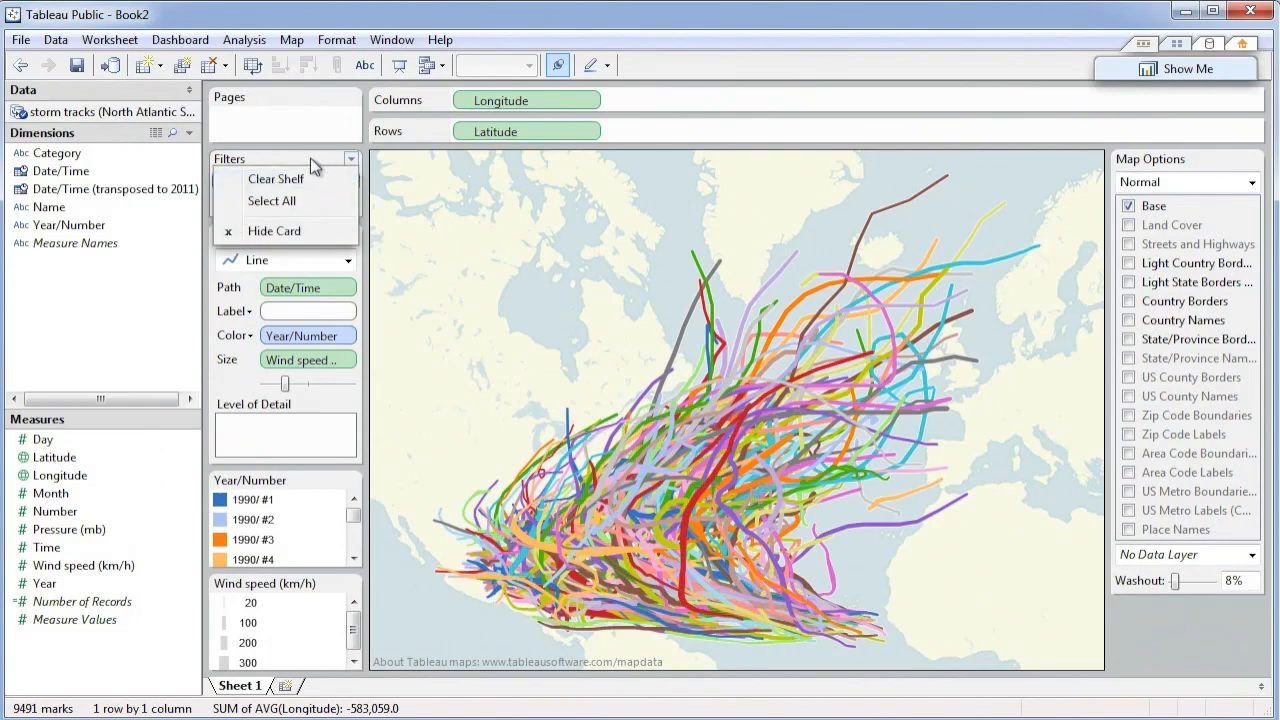
left_click(311, 158)
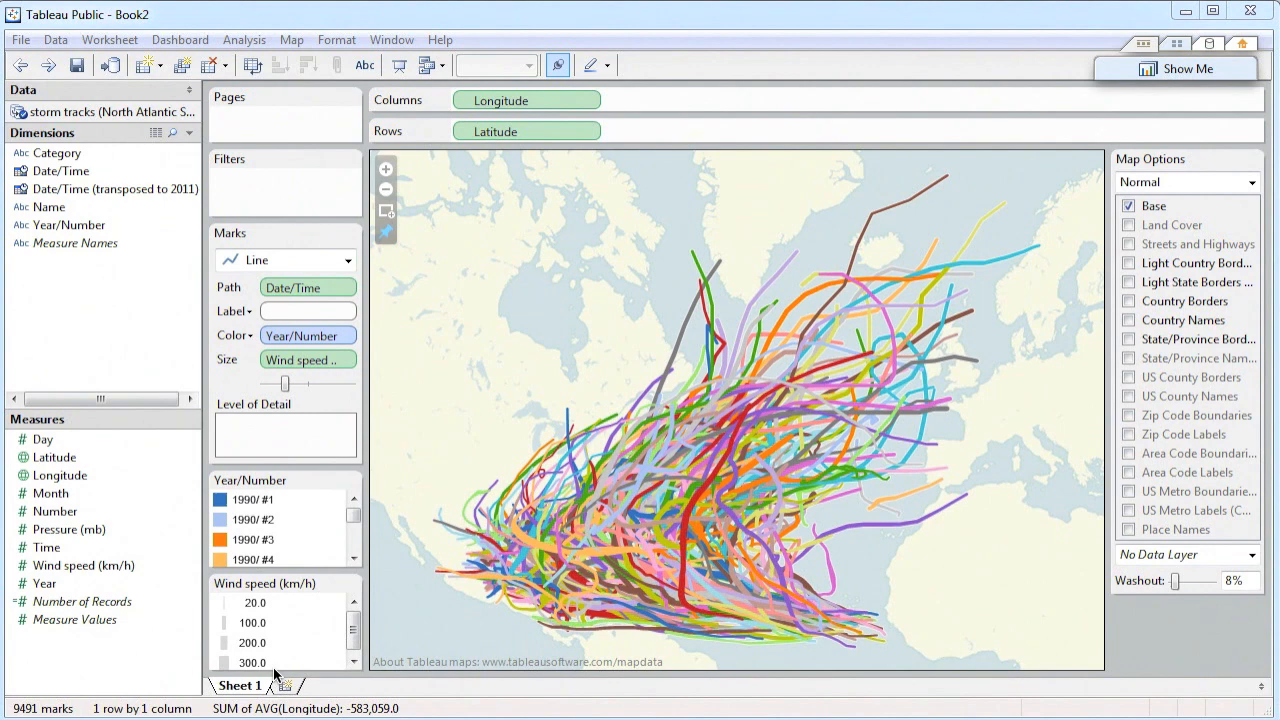
Set the default number format of Wind speed (km/h) to Number (Custom) with 0 decimal places.
left_click(110, 566)
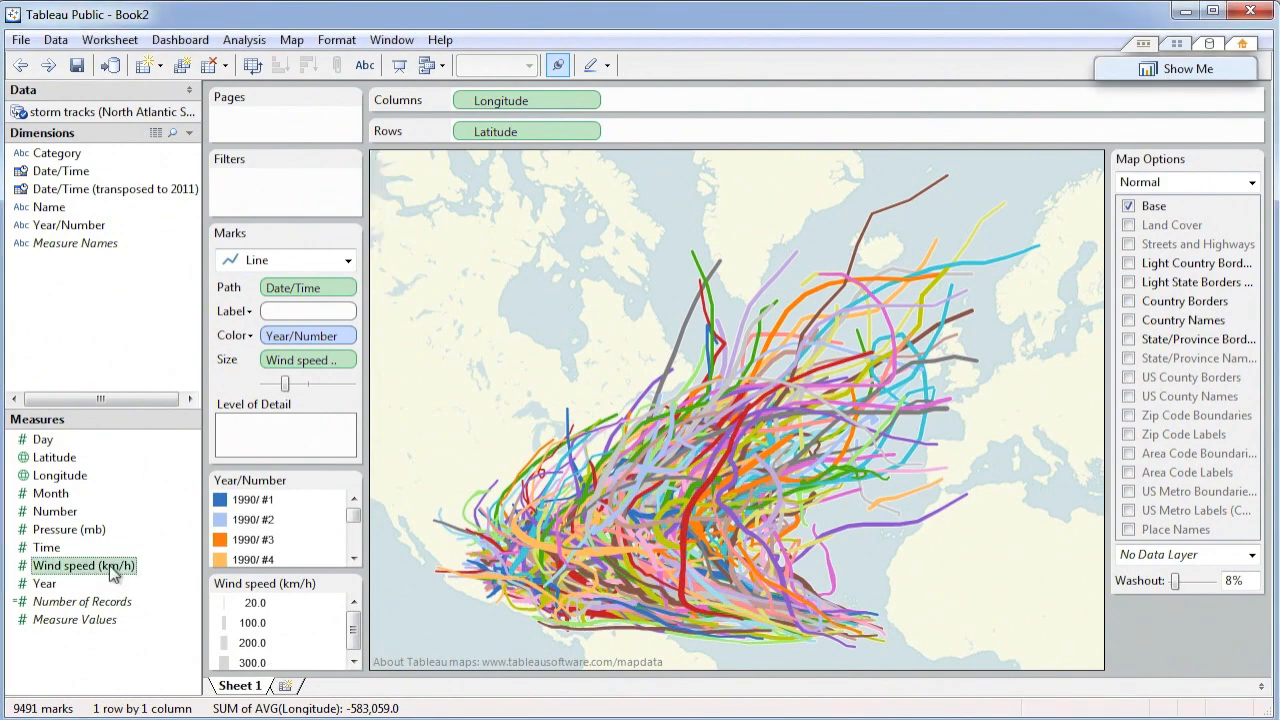
right_click(112, 568)
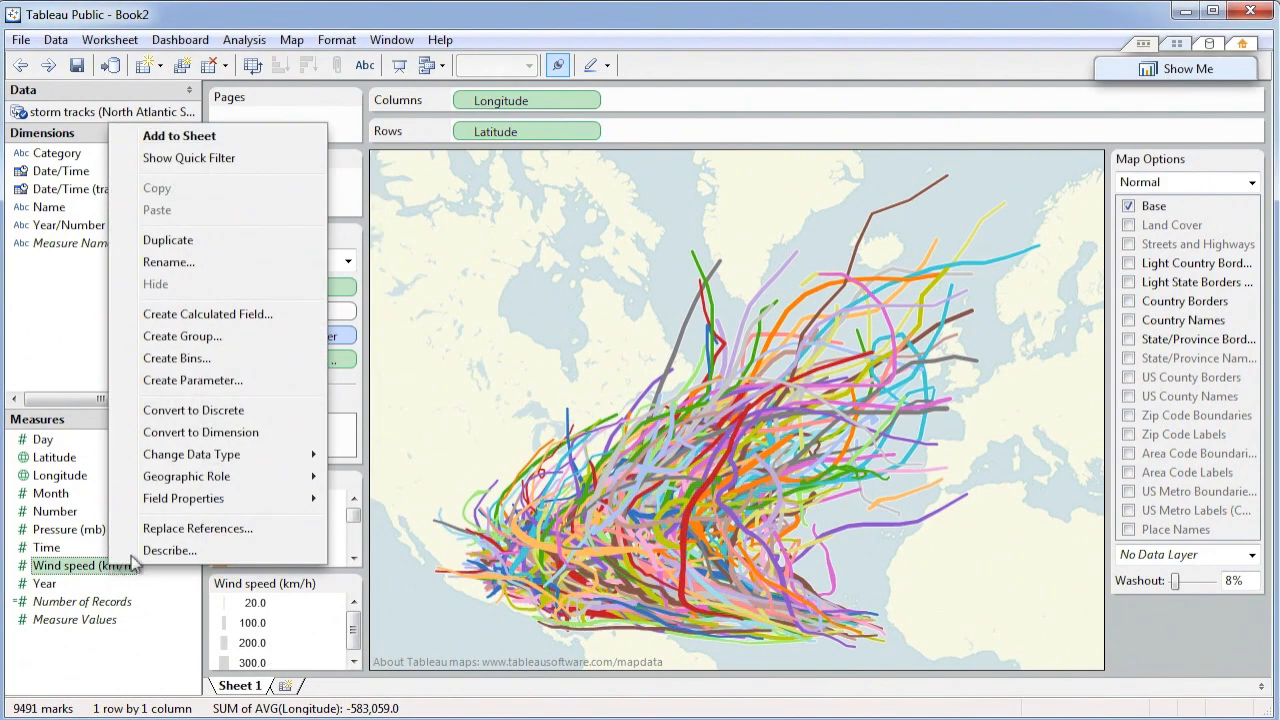
mouse_move(202, 506)
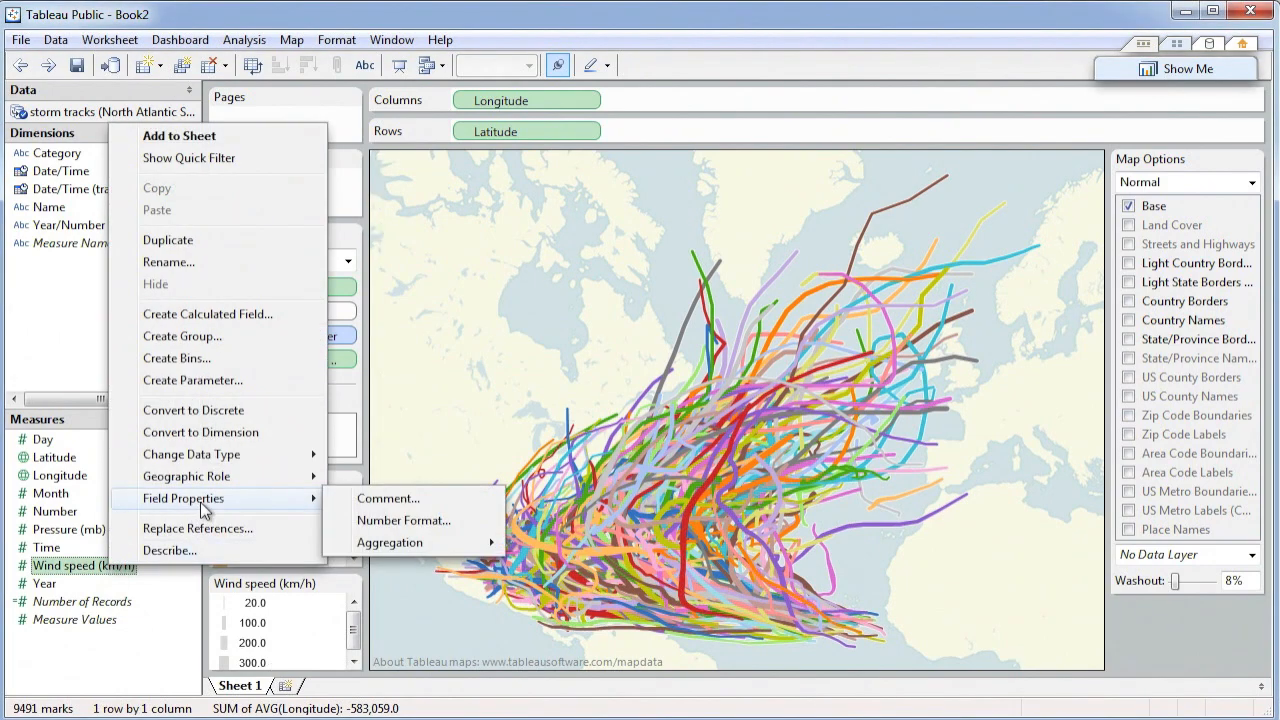
left_click(449, 518)
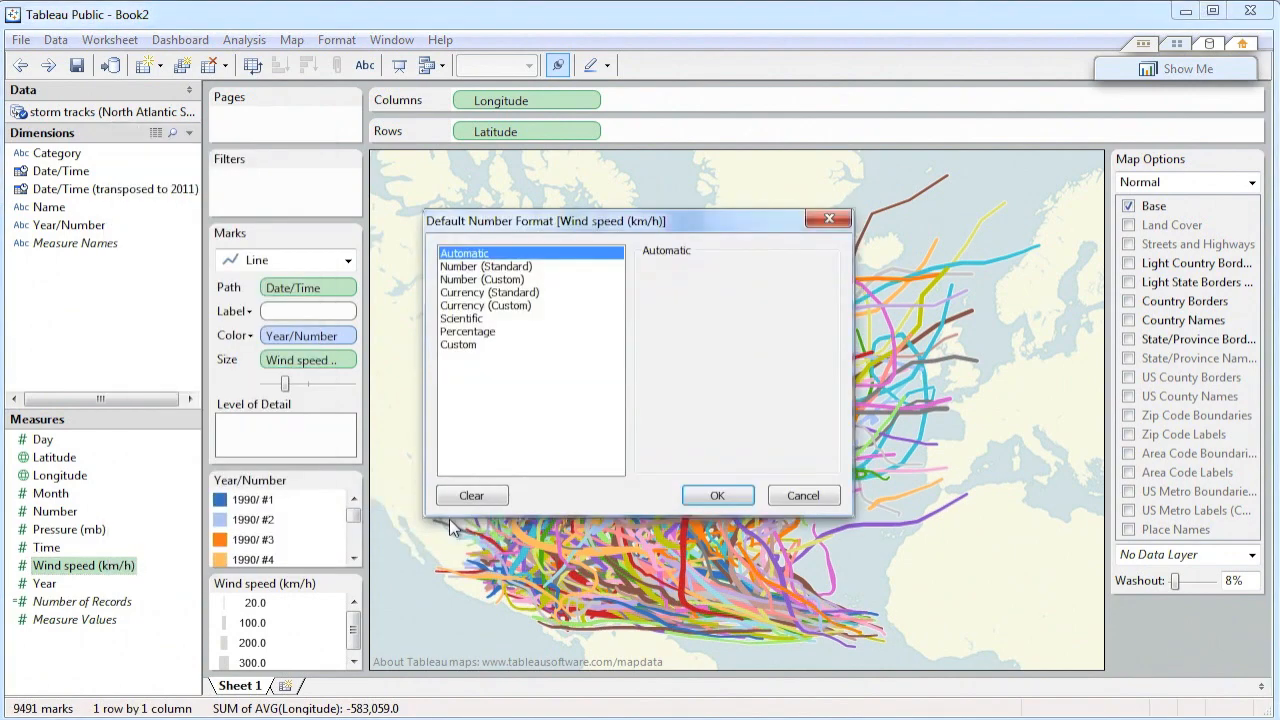
left_click(513, 281)
left_click(696, 294)
left_click(696, 294)
left_click(729, 496)
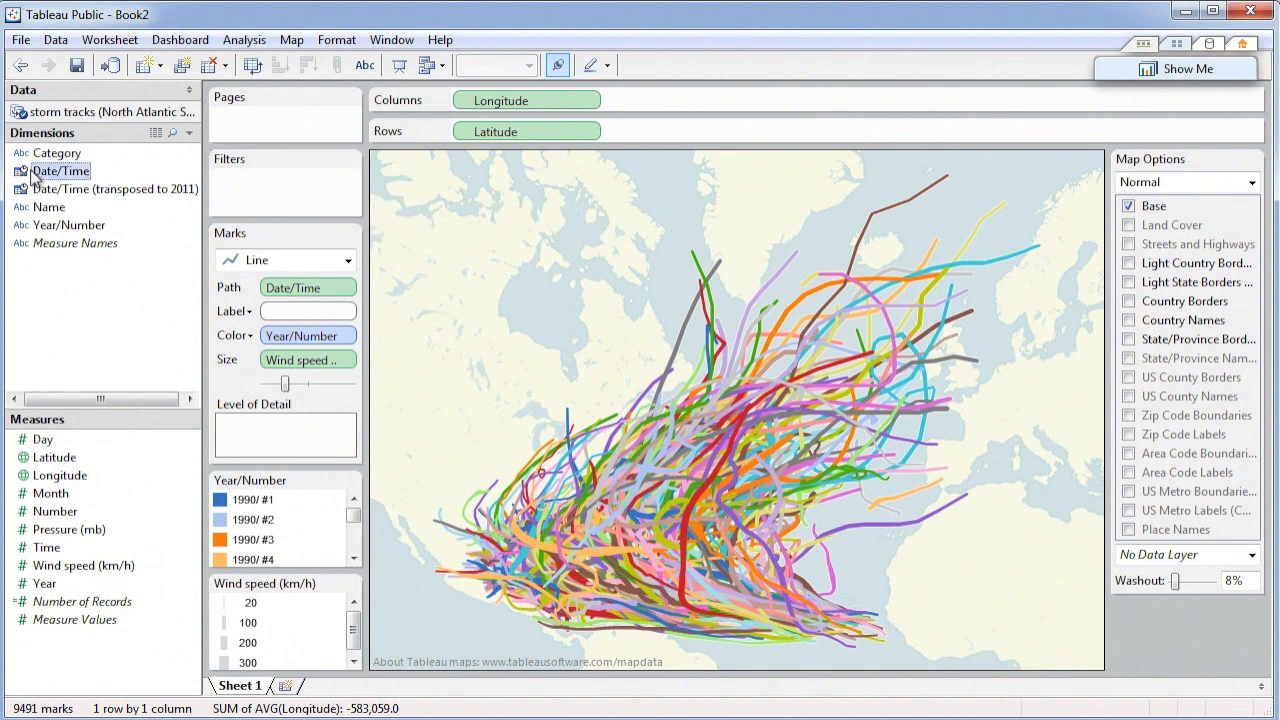
Filter the map by the years of Date/Time with all years selected, and show the quick filter for it.
left_click_drag(35, 175, 291, 195)
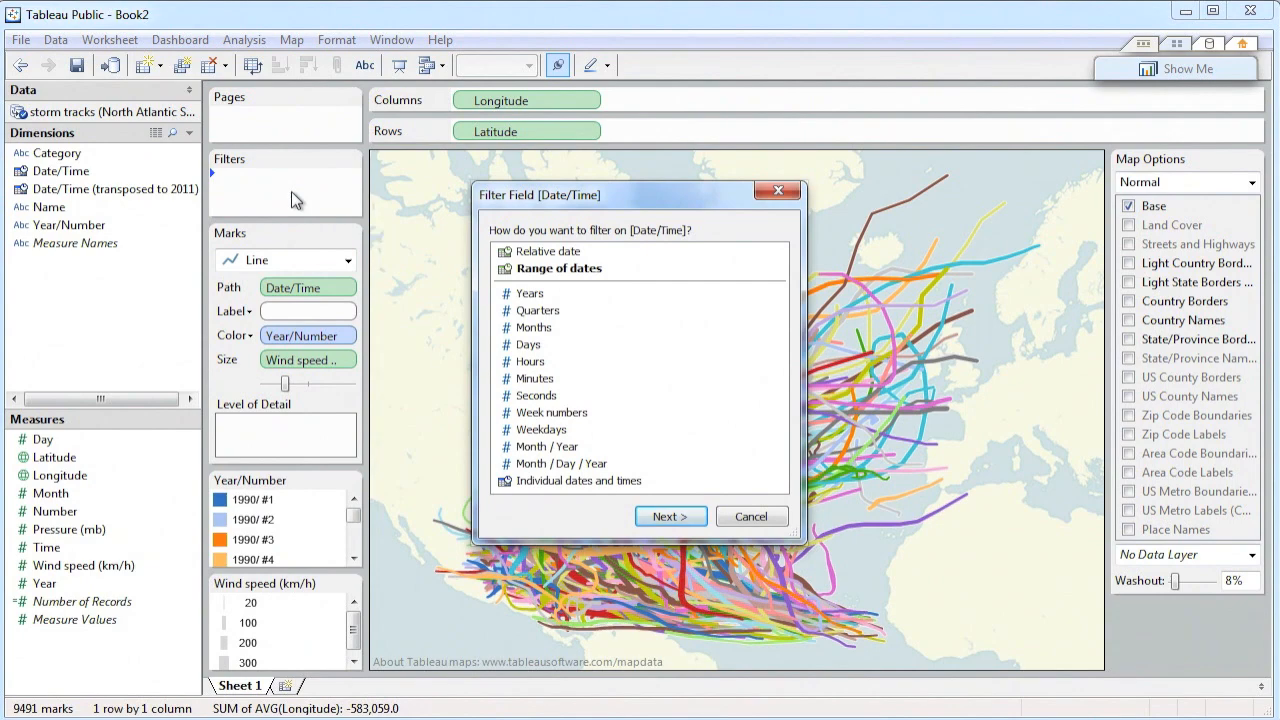
left_click(535, 293)
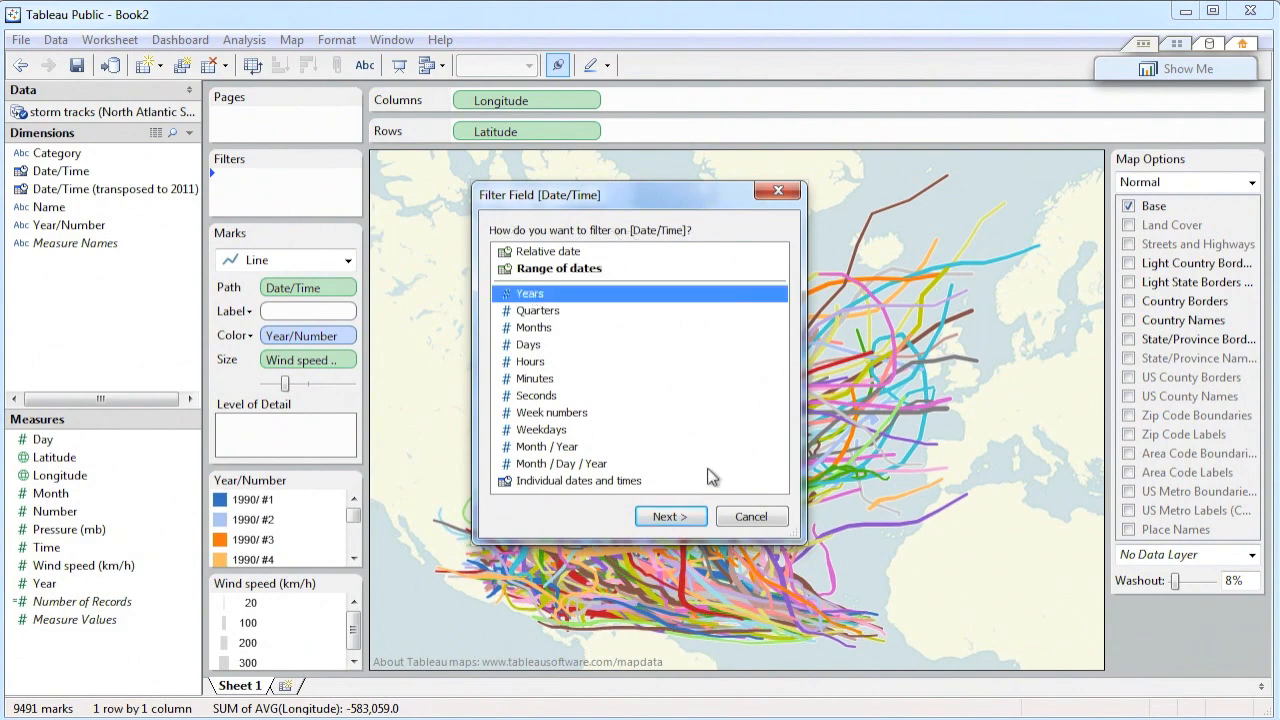
left_click(681, 518)
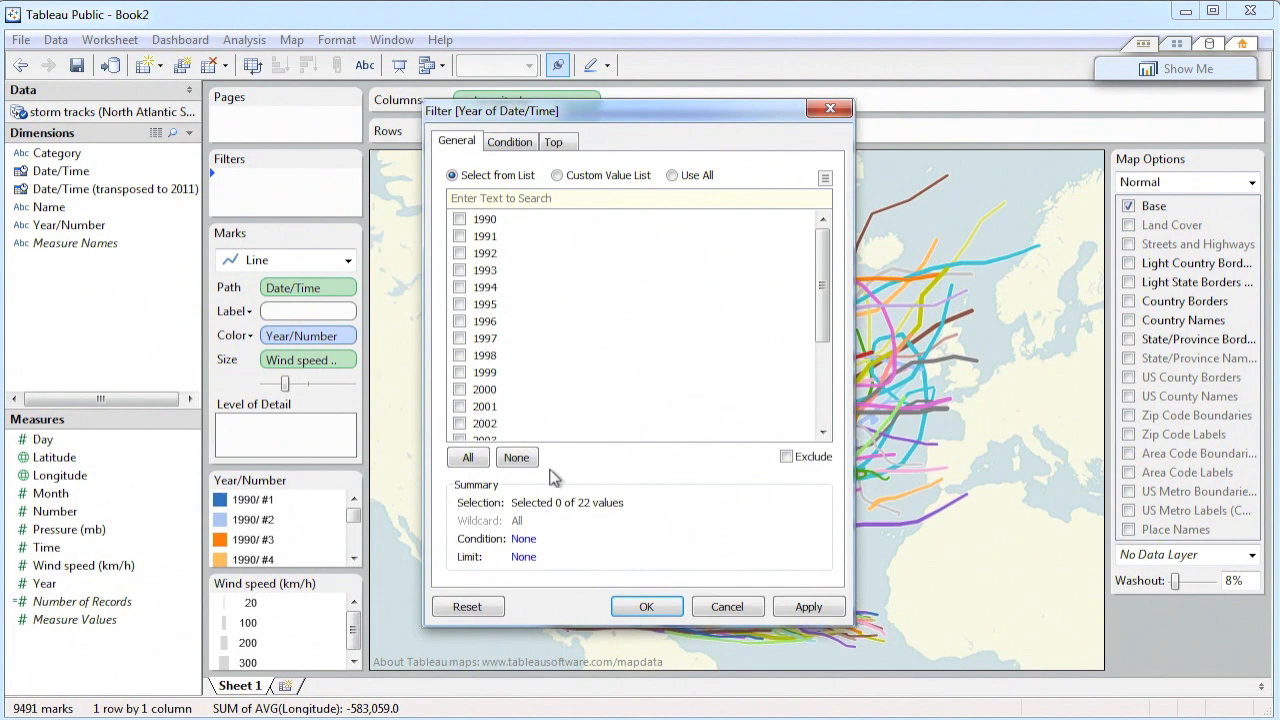
left_click(468, 457)
left_click(646, 607)
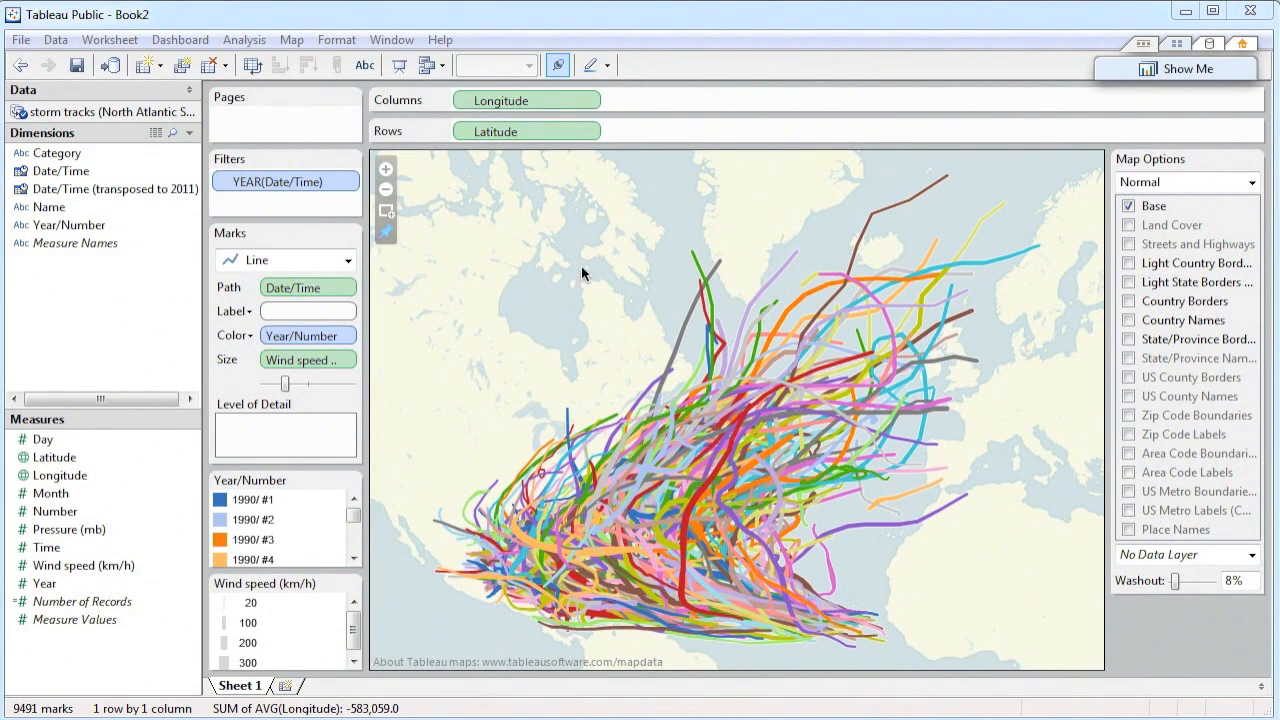
right_click(340, 183)
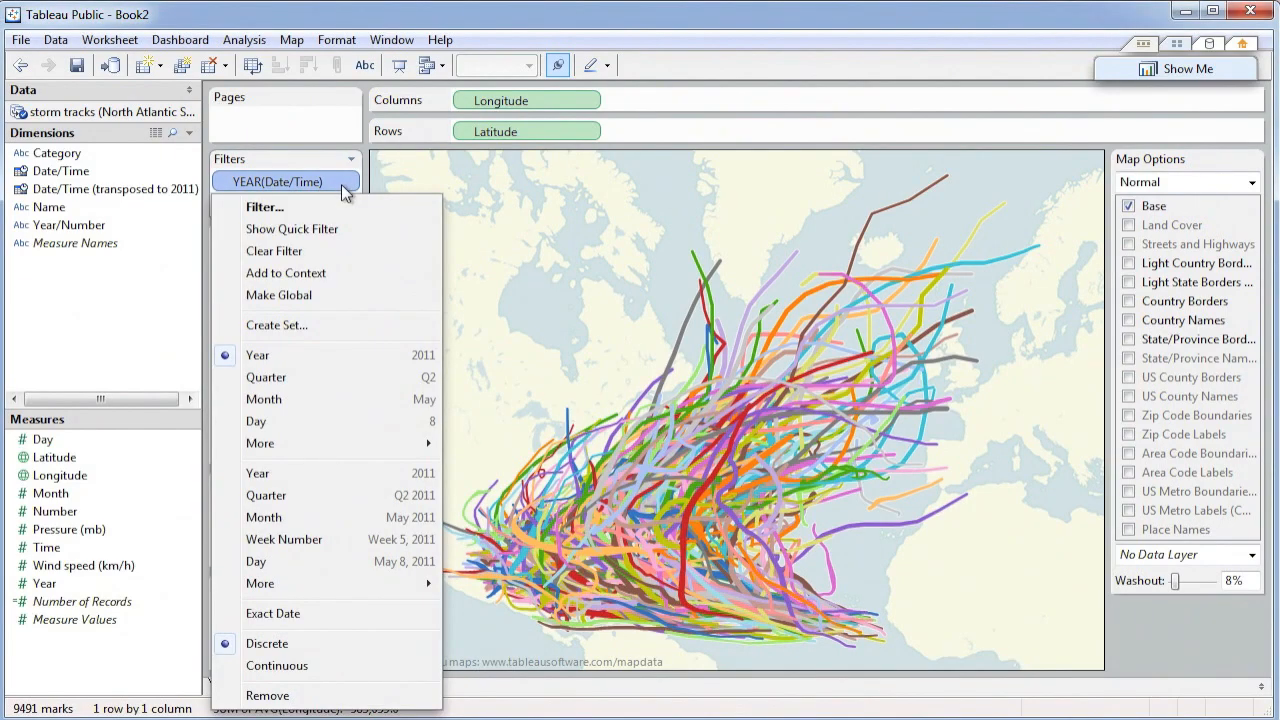
left_click(302, 227)
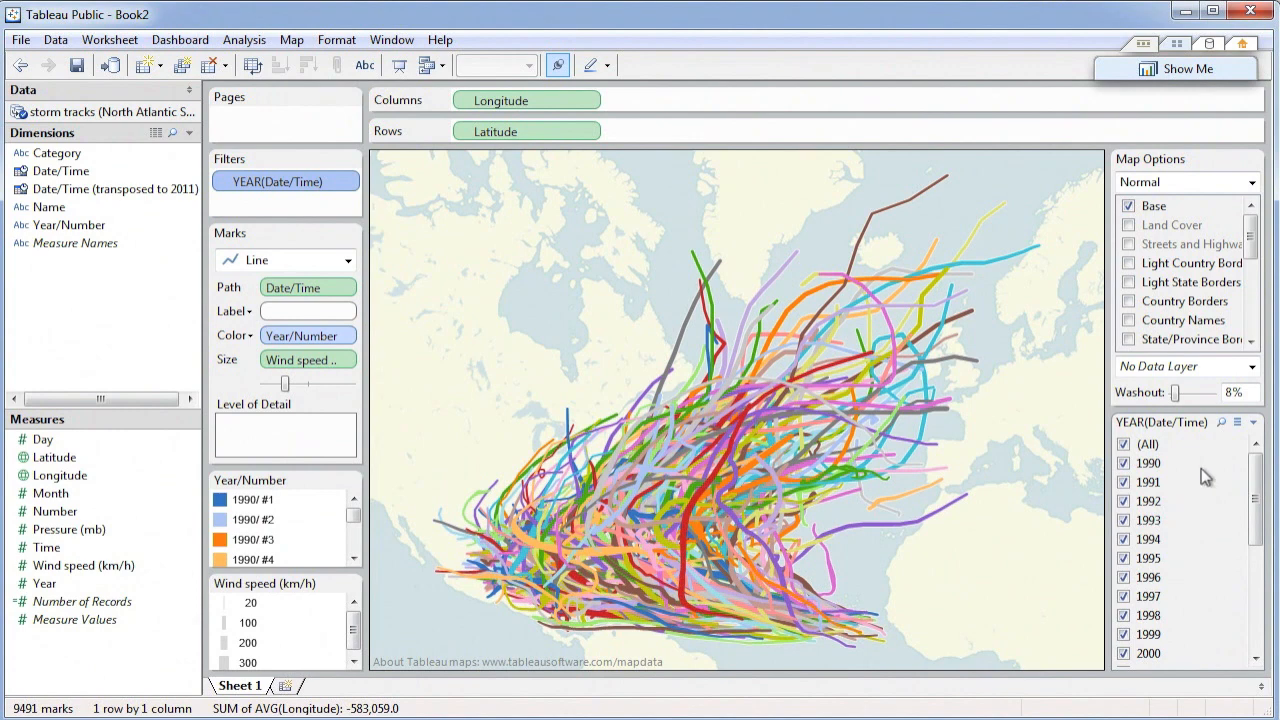
Change the year quick filter to a slider and remove its "All" value.
left_click(1253, 424)
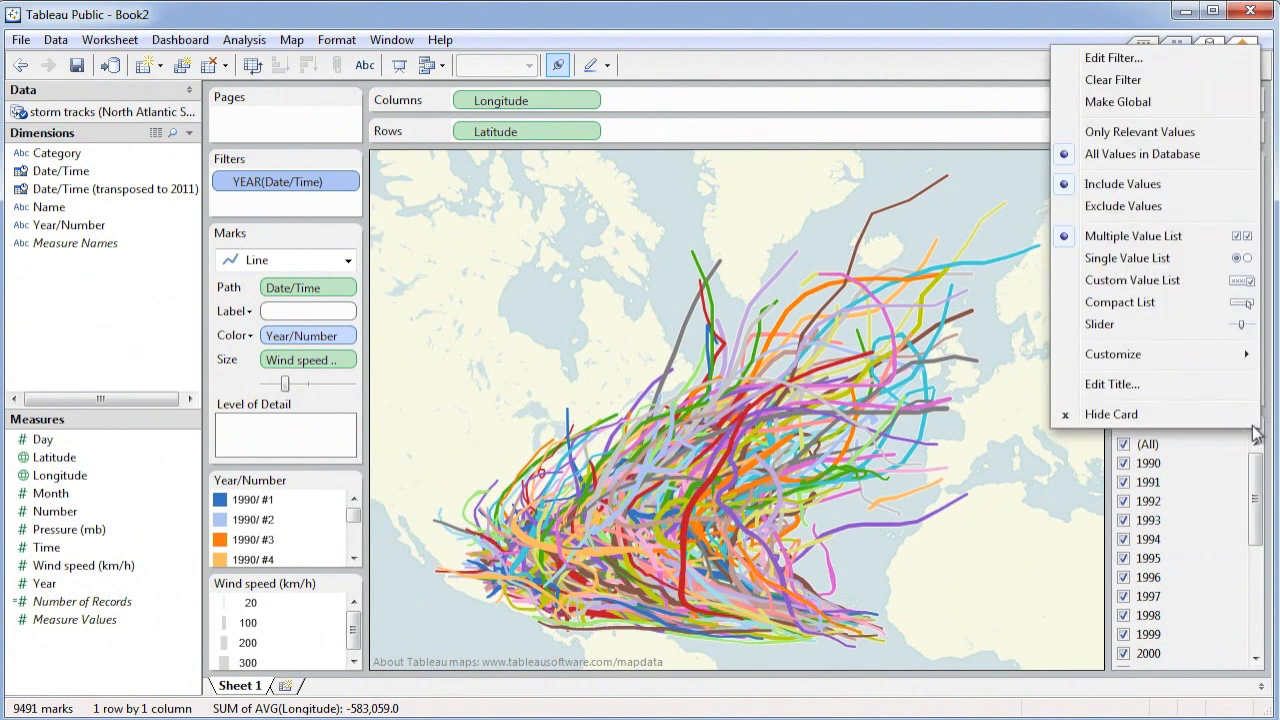
left_click(1179, 328)
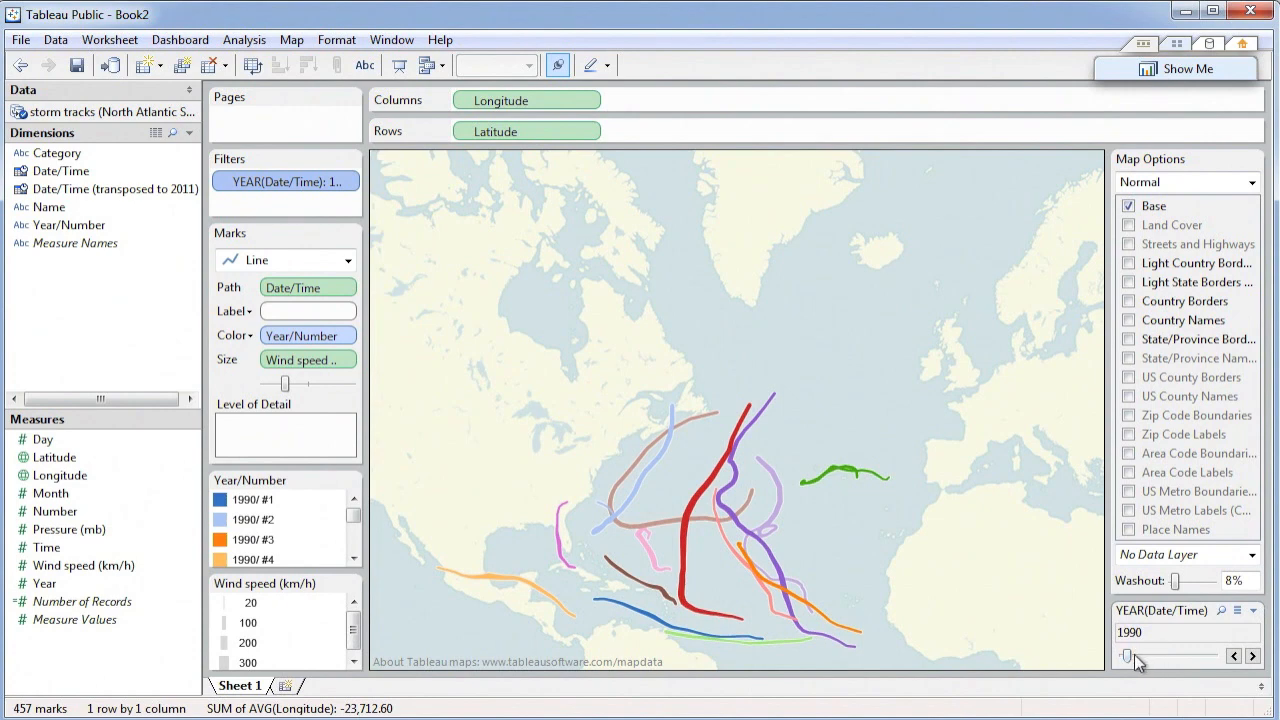
left_click_drag(1127, 656, 1122, 656)
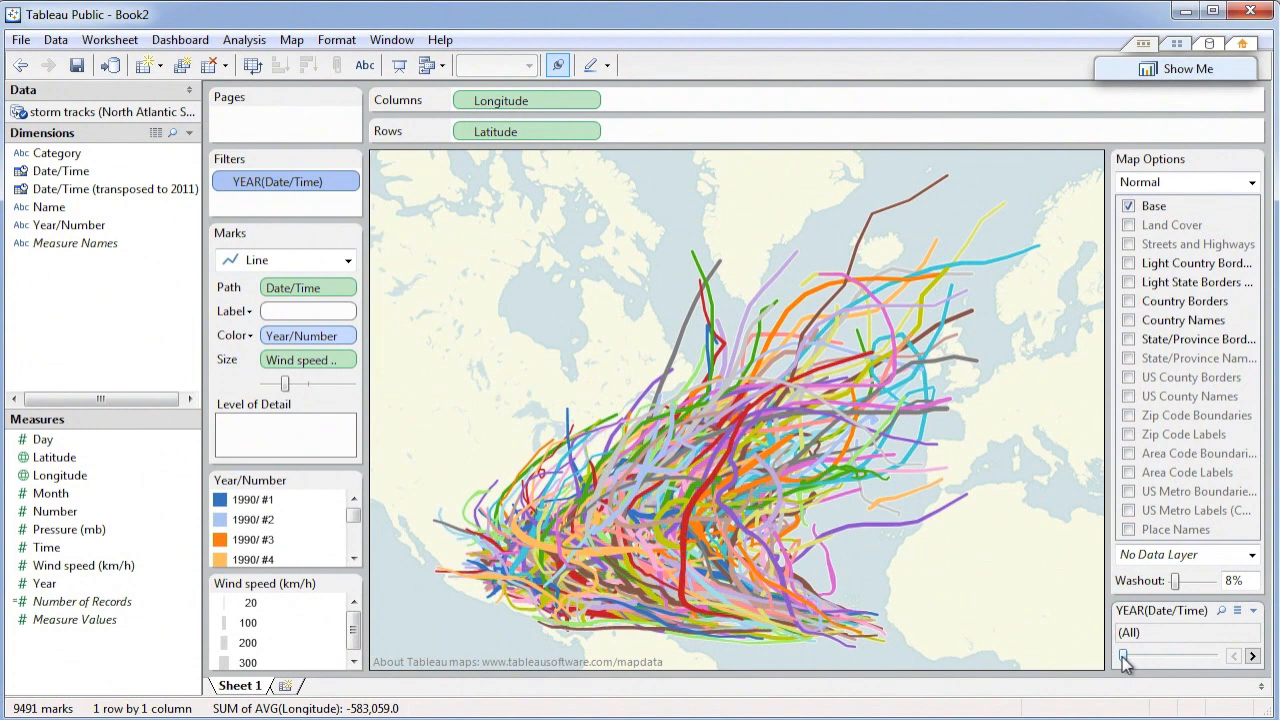
left_click(1255, 612)
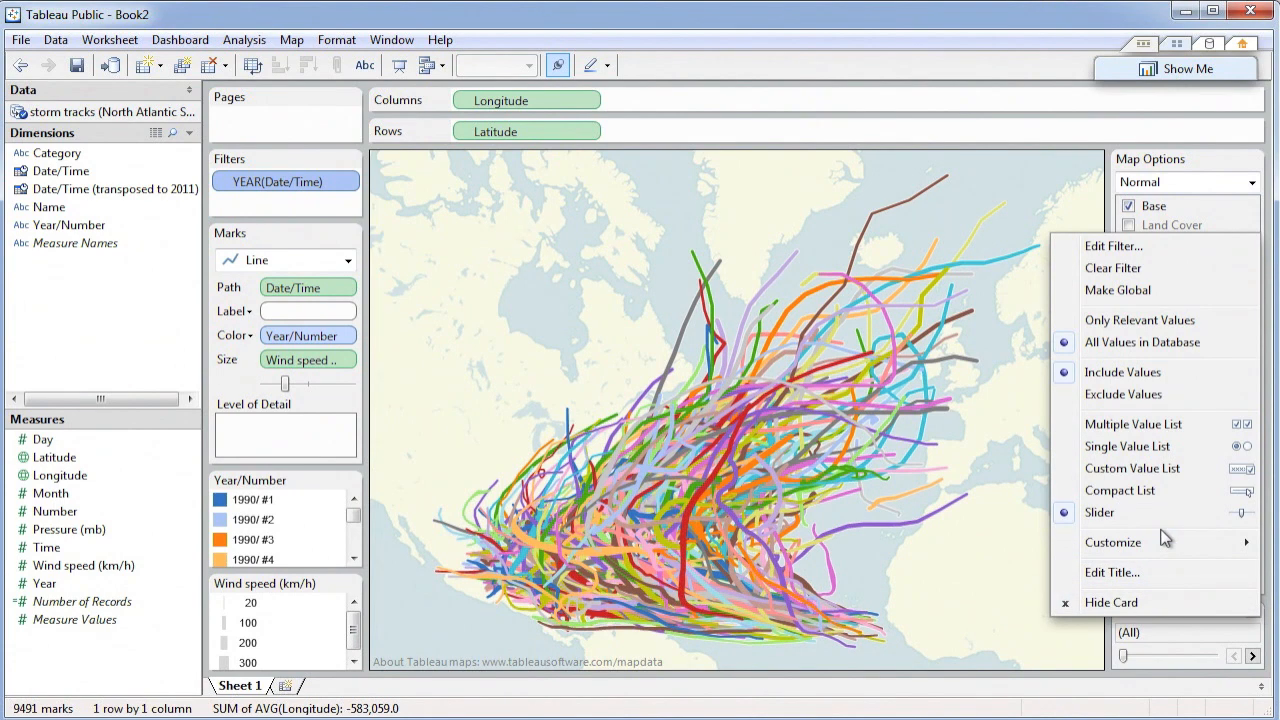
mouse_move(1127, 551)
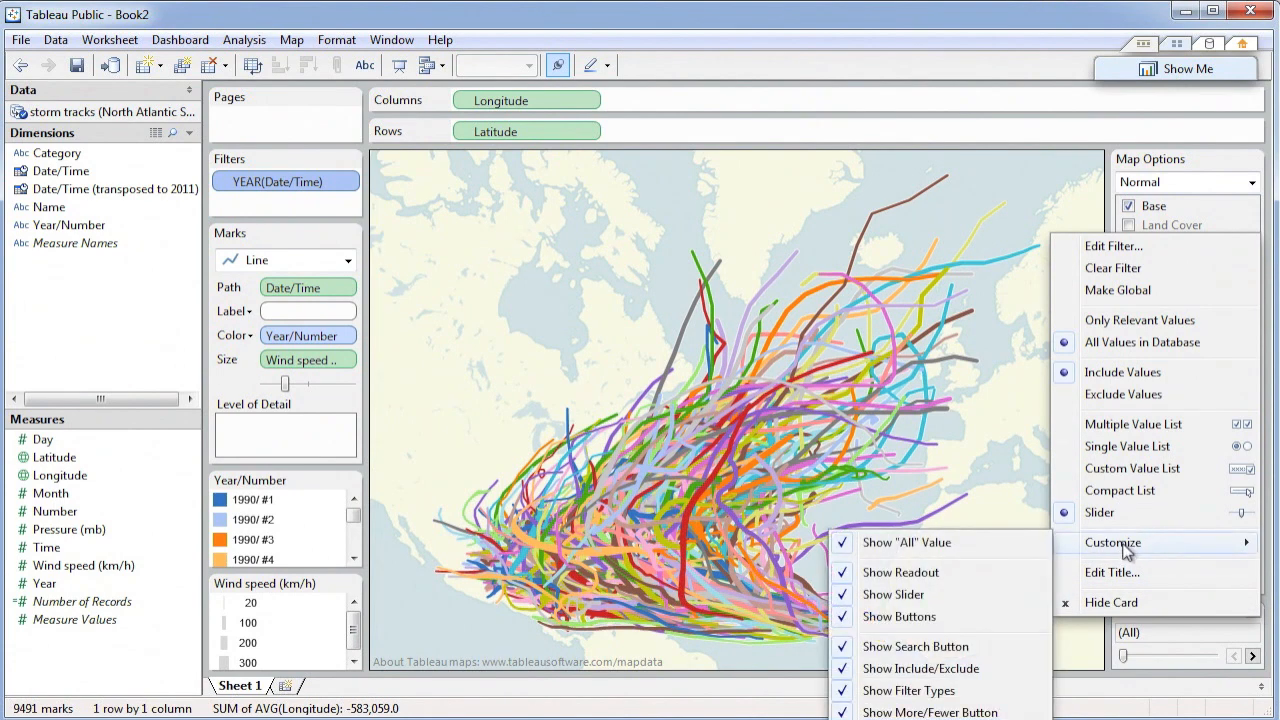
left_click(845, 542)
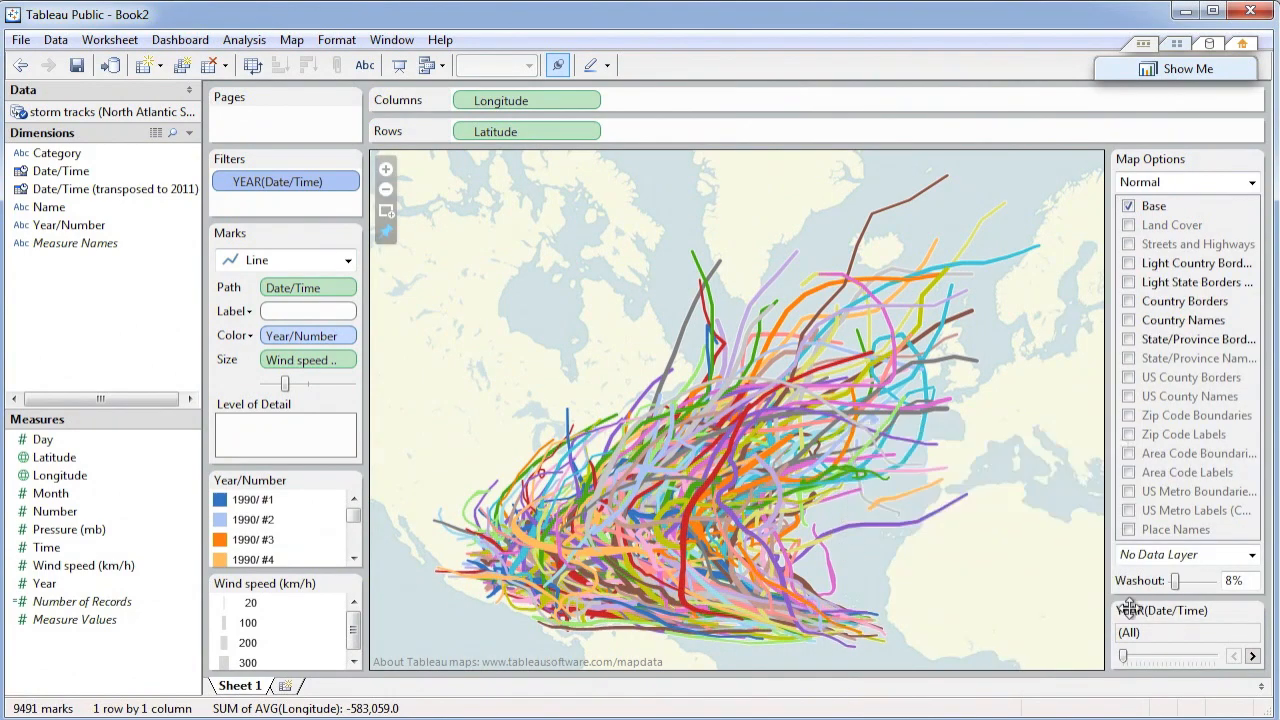
Try the year slider on 1991 and 1990, and set it to 2011.
left_click(1253, 656)
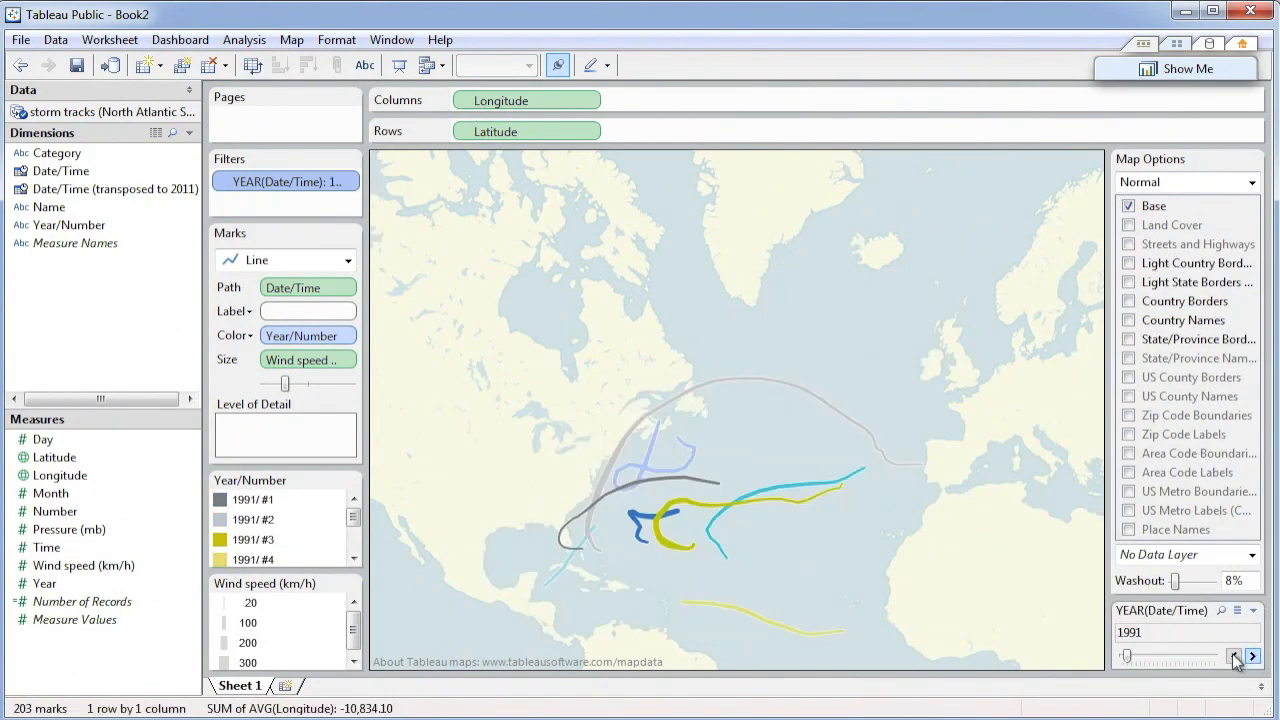
left_click(1232, 660)
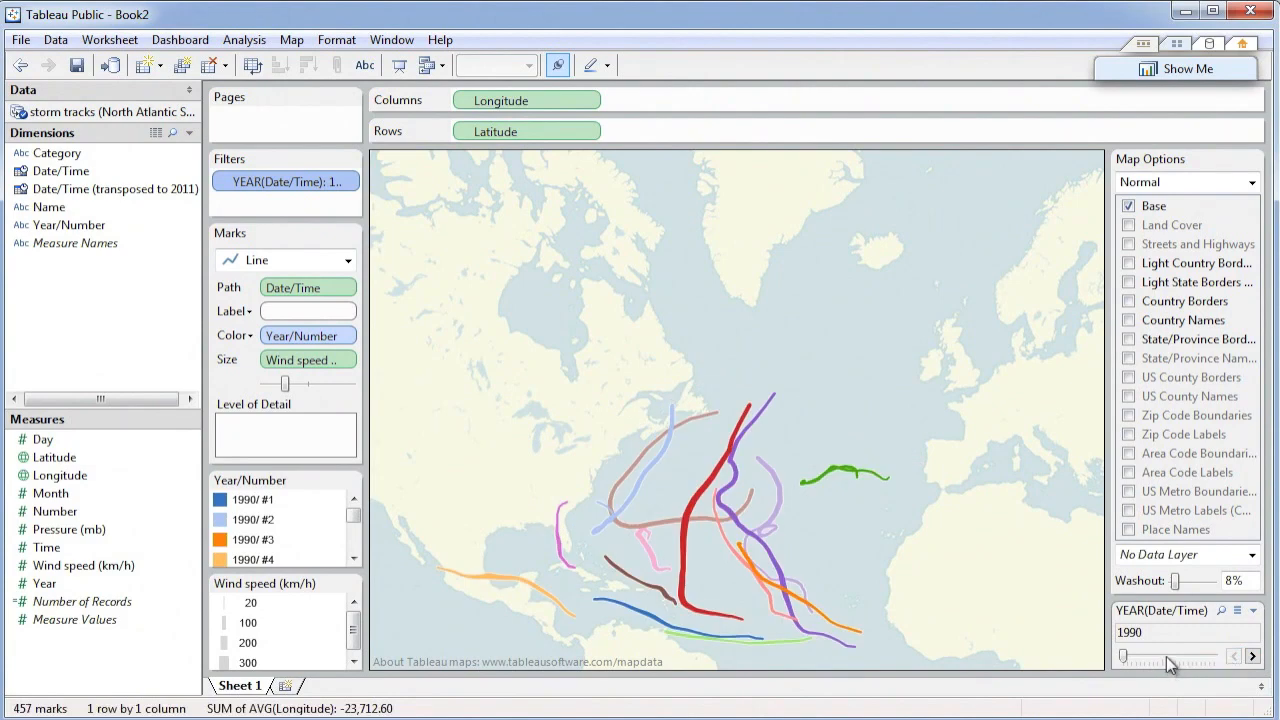
left_click_drag(1125, 657, 1220, 664)
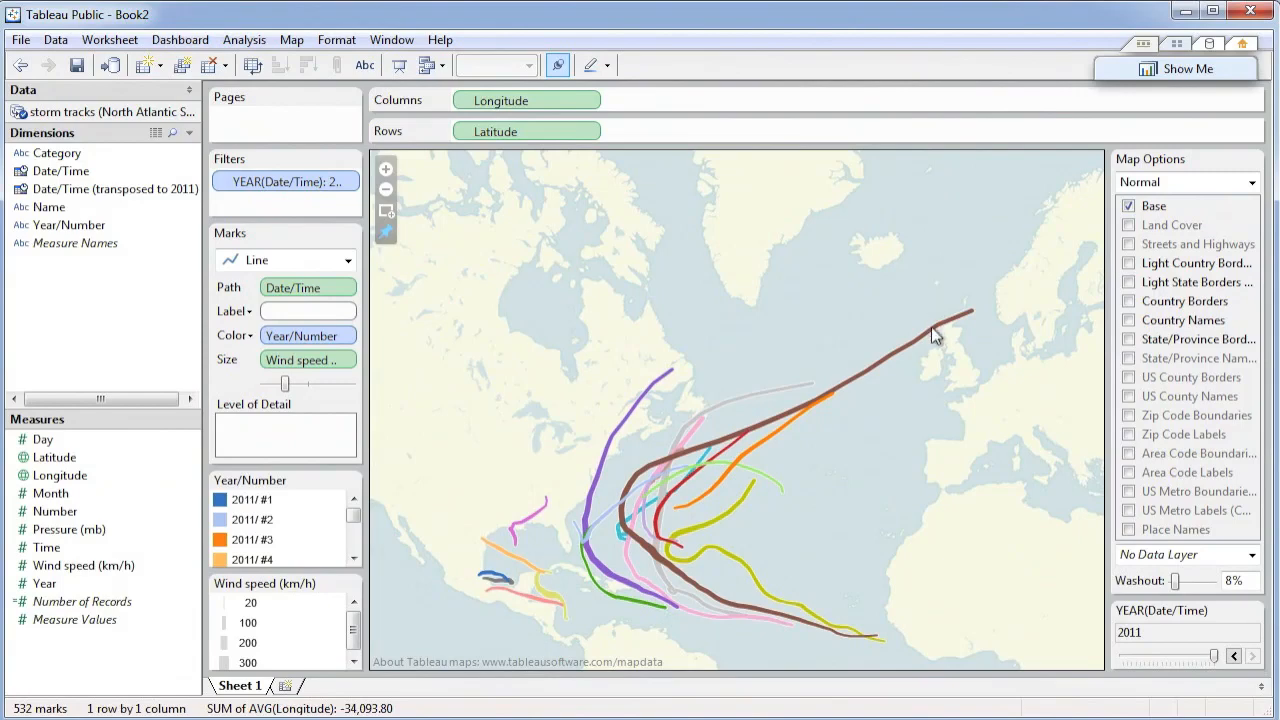
mouse_move(932, 333)
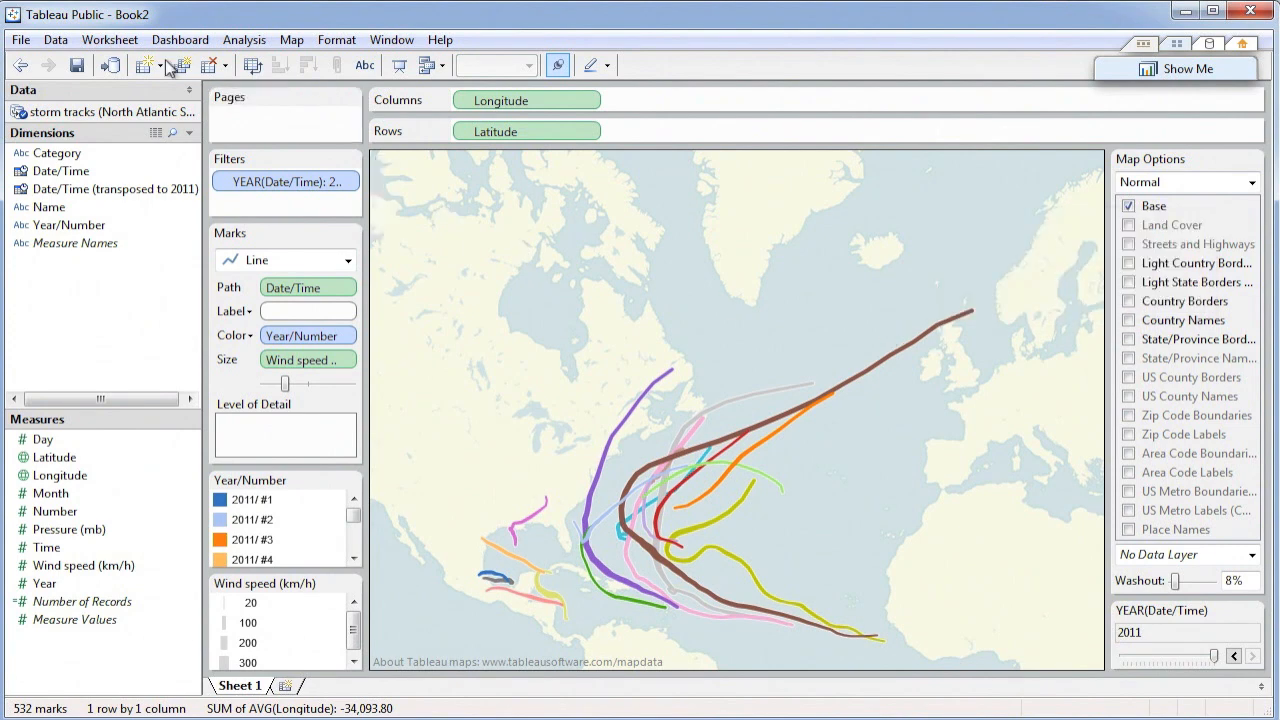
left_click(127, 44)
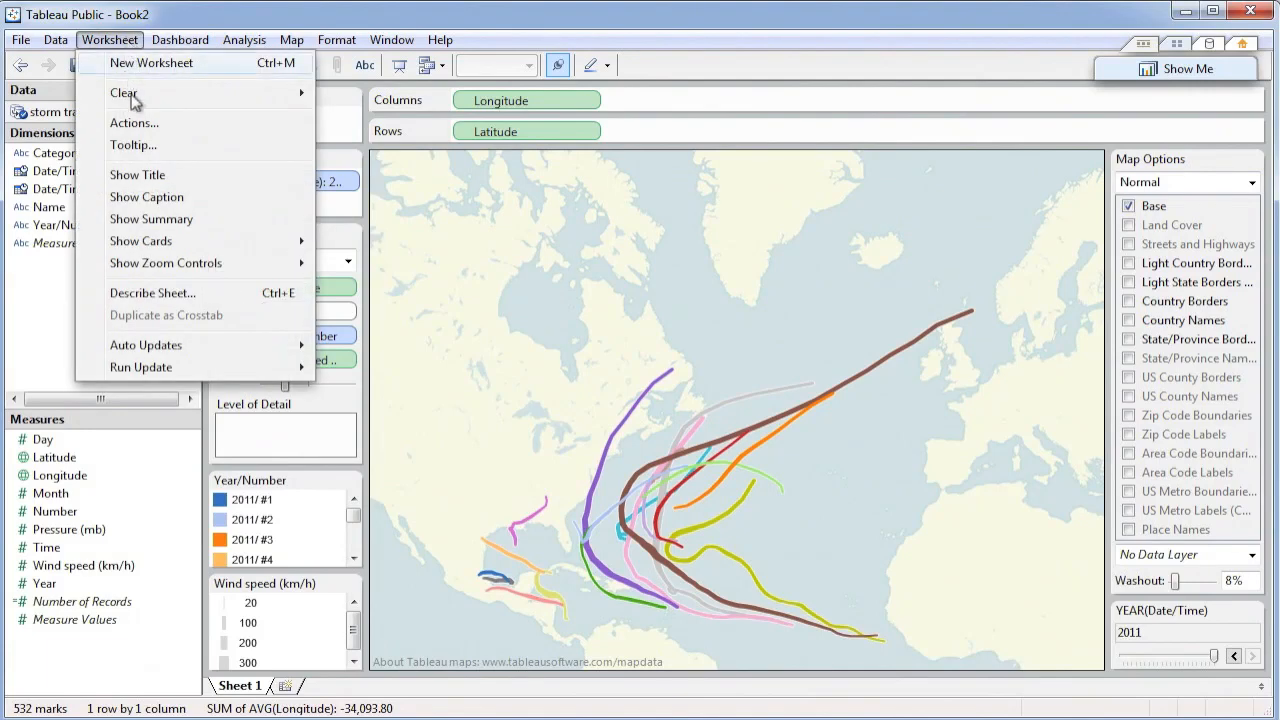
left_click(141, 147)
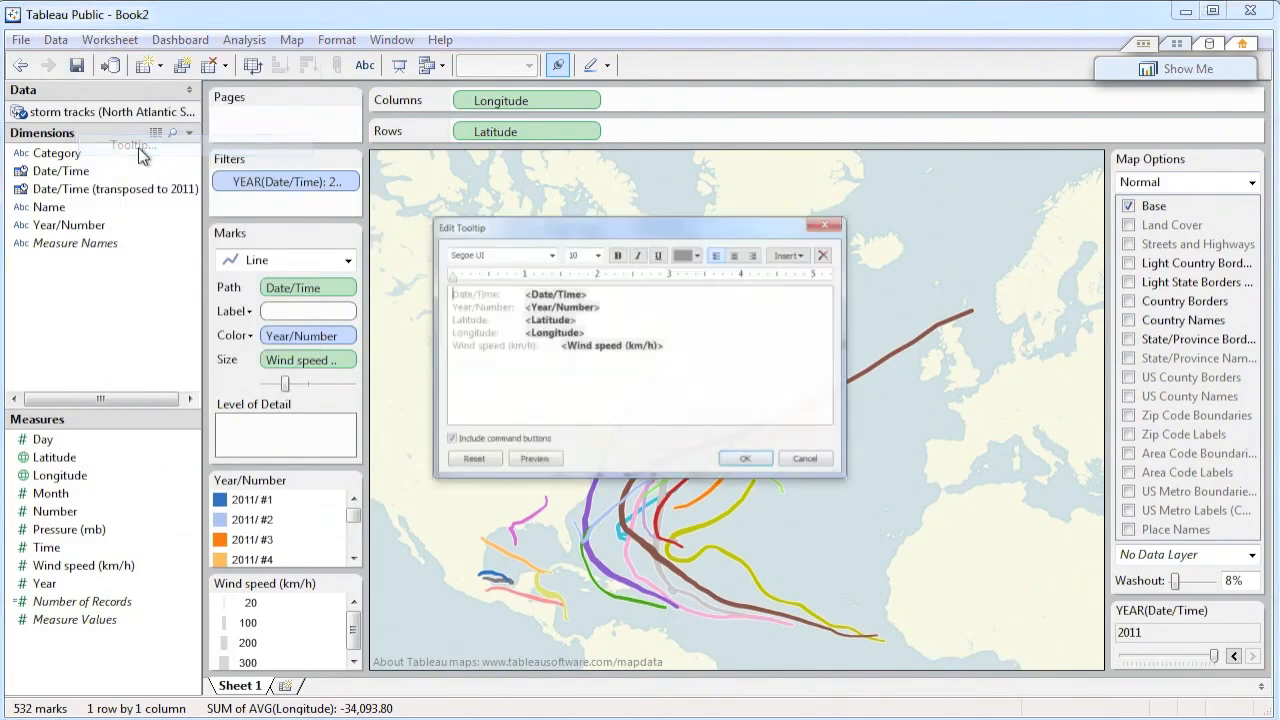
left_click_drag(537, 188, 694, 186)
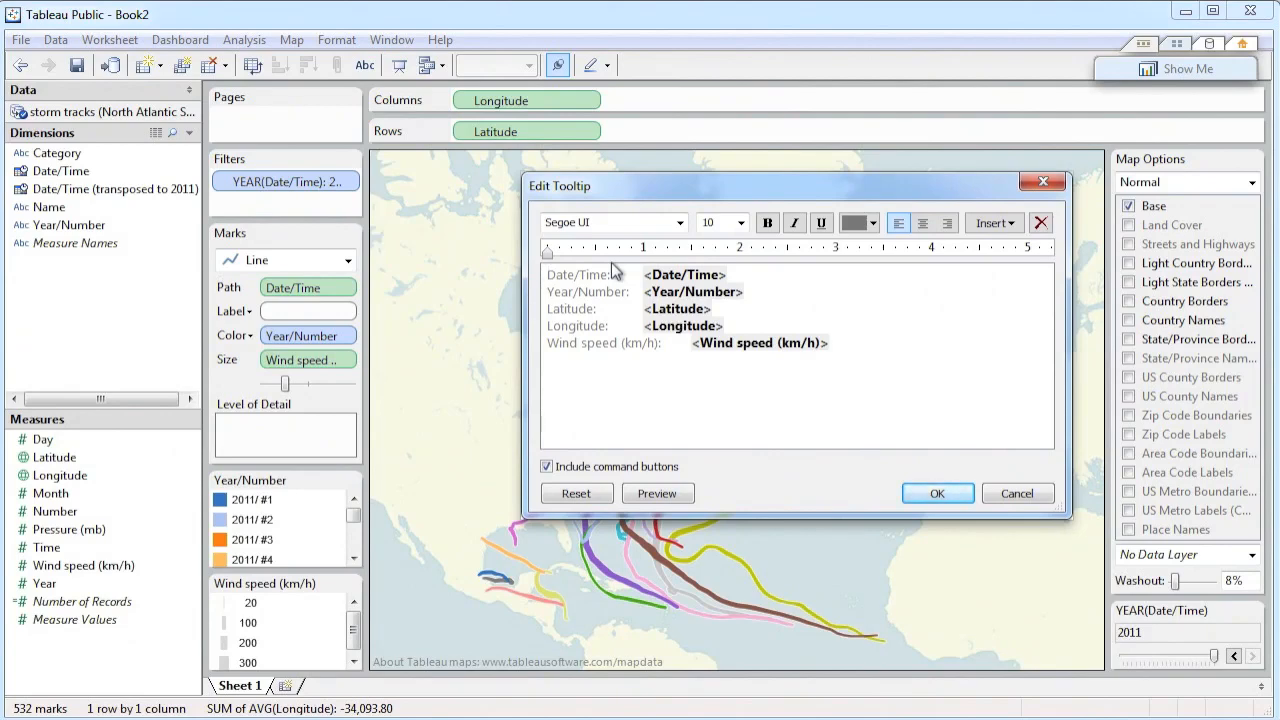
left_click(1005, 497)
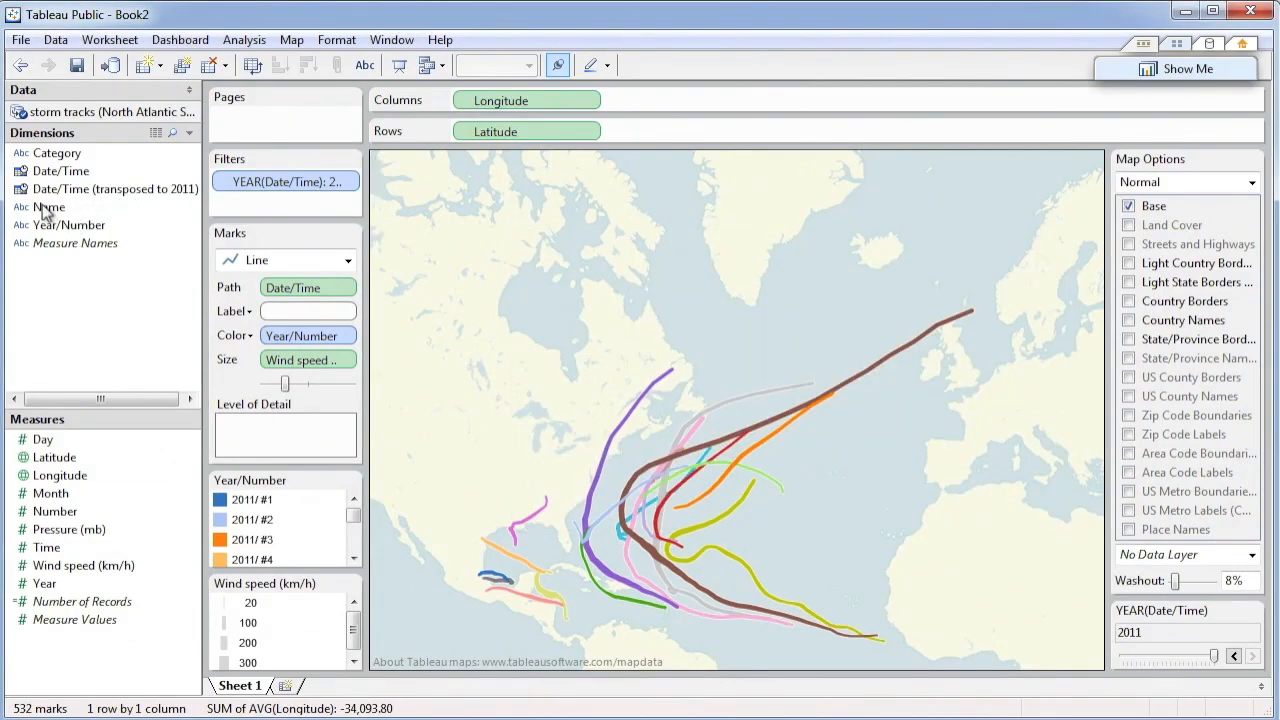
Add Name to the map's level of detail and delete the Year/Number, Latitude and Longitude lines from the tooltip.
left_click_drag(45, 207, 283, 432)
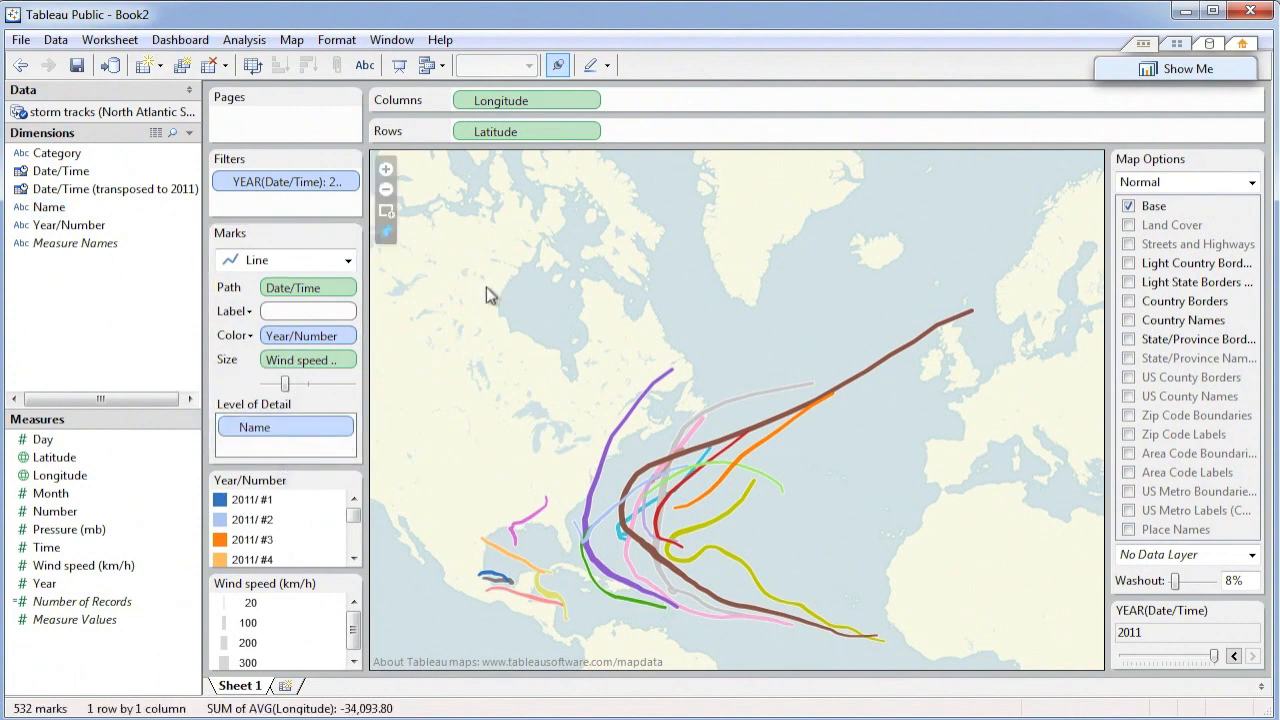
left_click(109, 40)
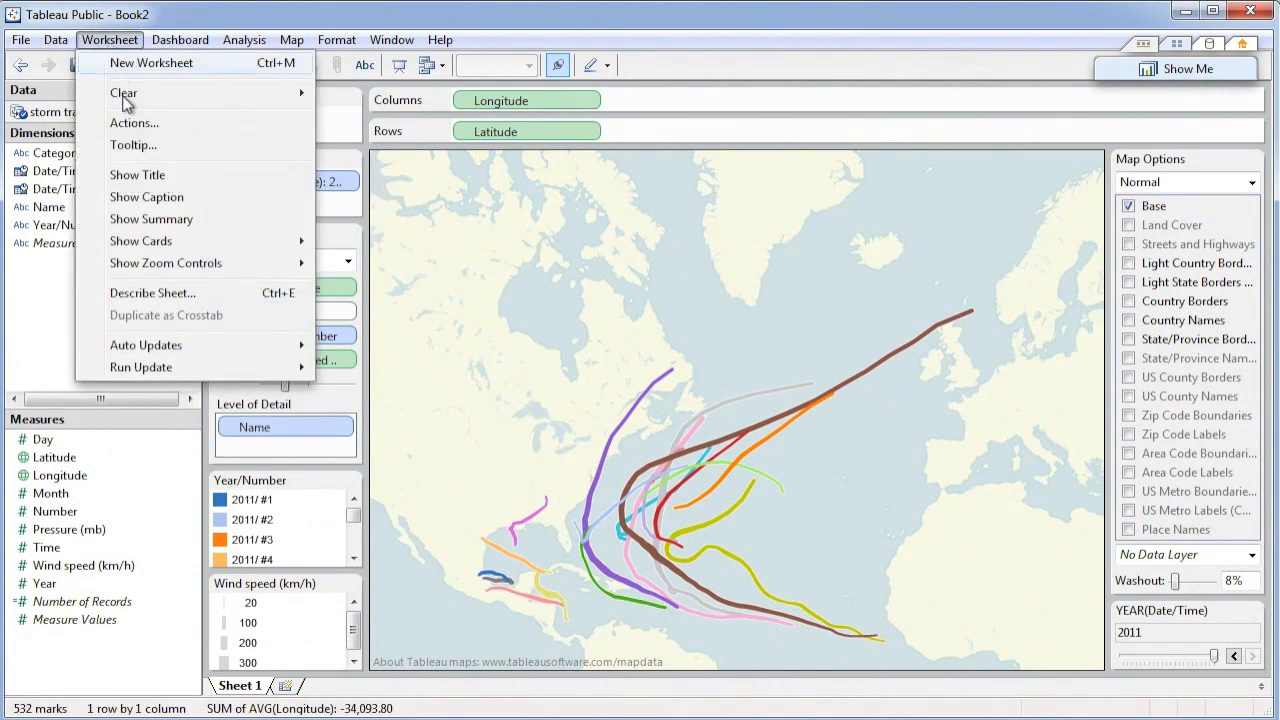
left_click(137, 146)
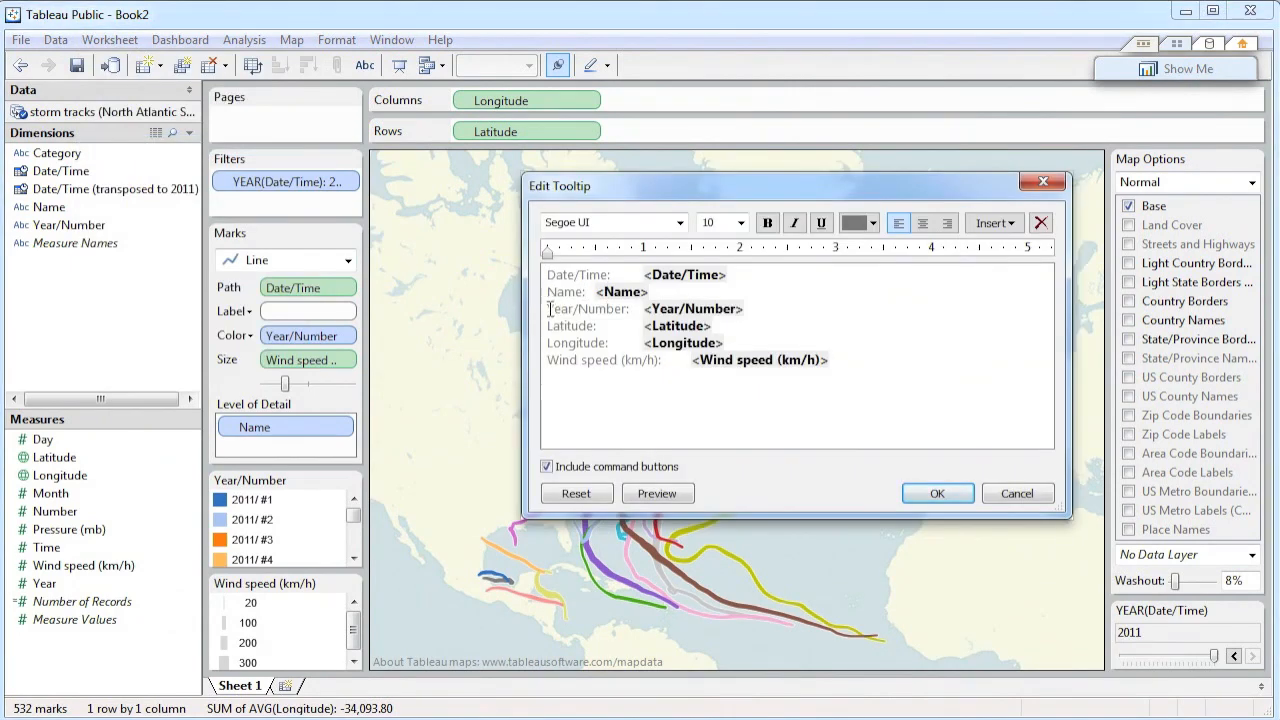
left_click_drag(548, 308, 731, 343)
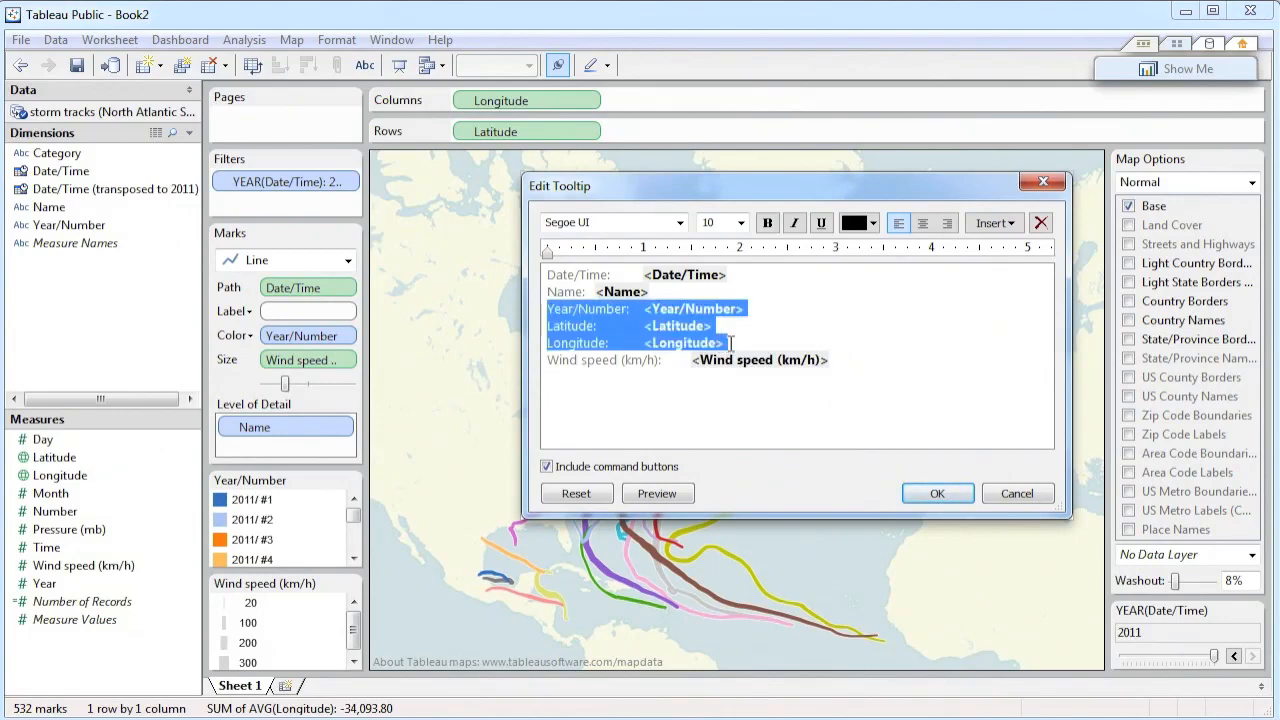
key("Delete")
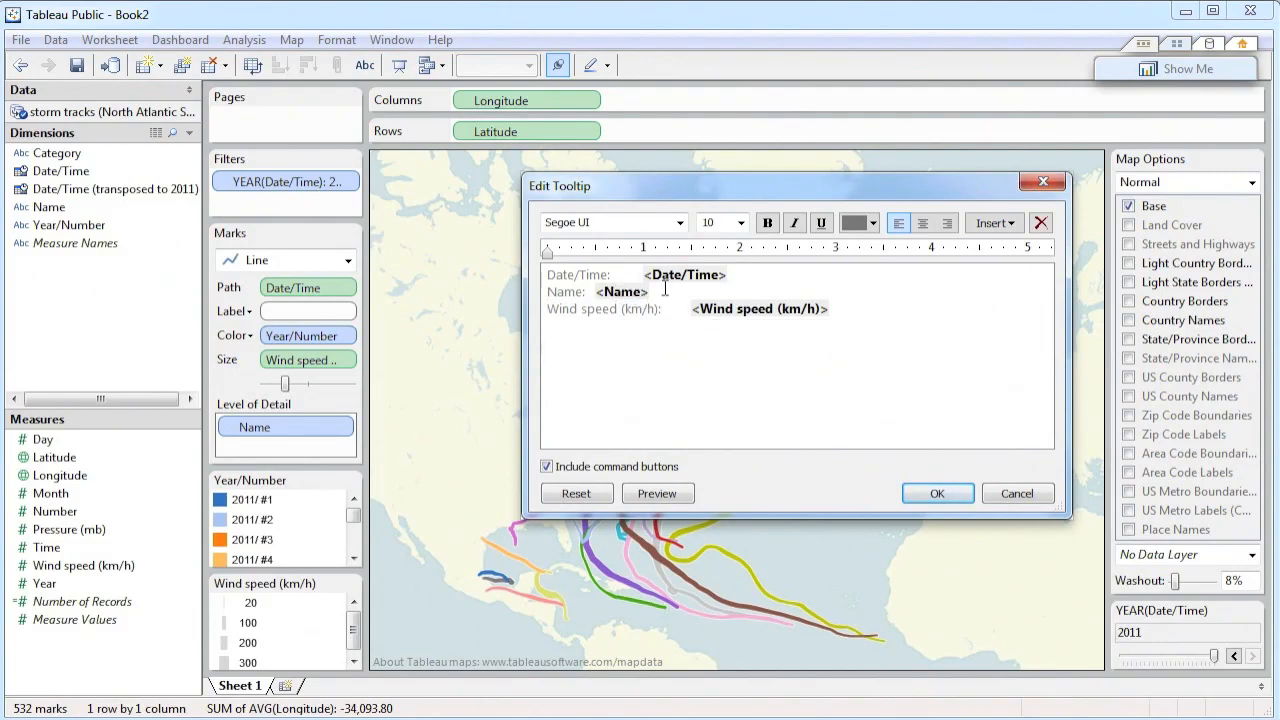
Move the tooltip's Name line to the top with a blank line below it, and apply the tooltip changes.
left_click_drag(650, 291, 547, 290)
key("ctrl+c")
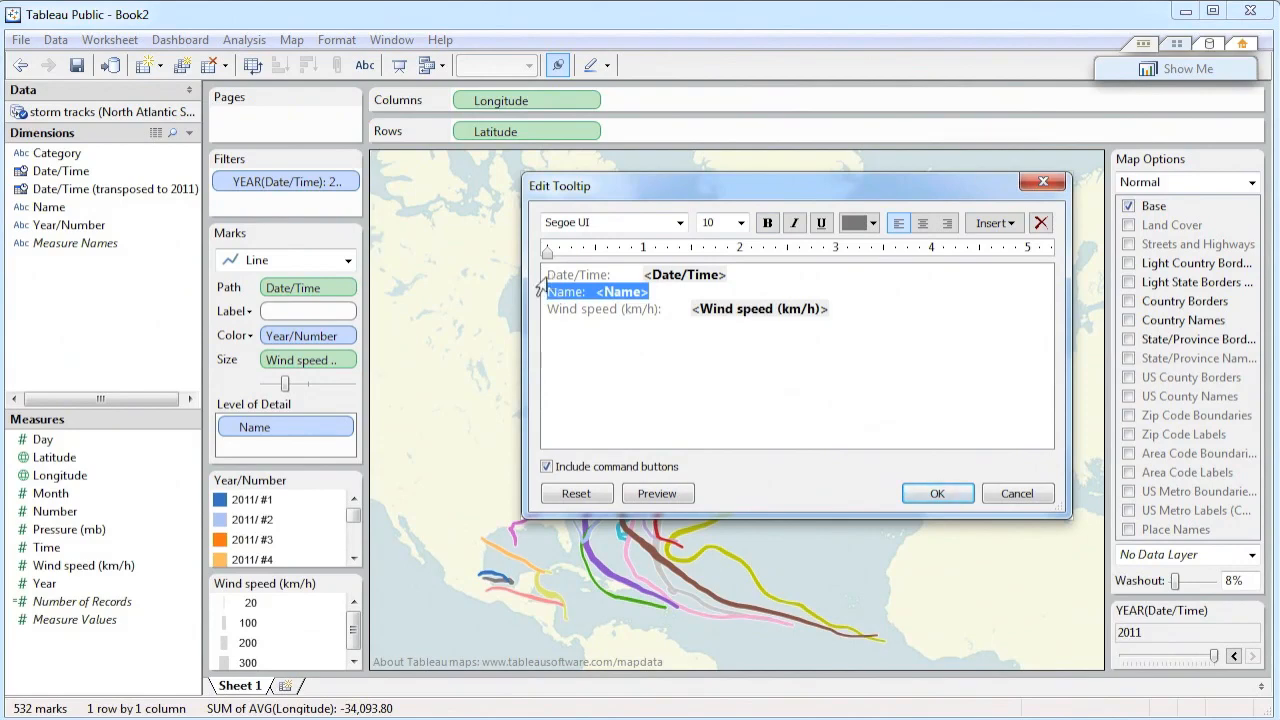
left_click(541, 280)
left_click(567, 282)
left_click(541, 282)
left_click(541, 286)
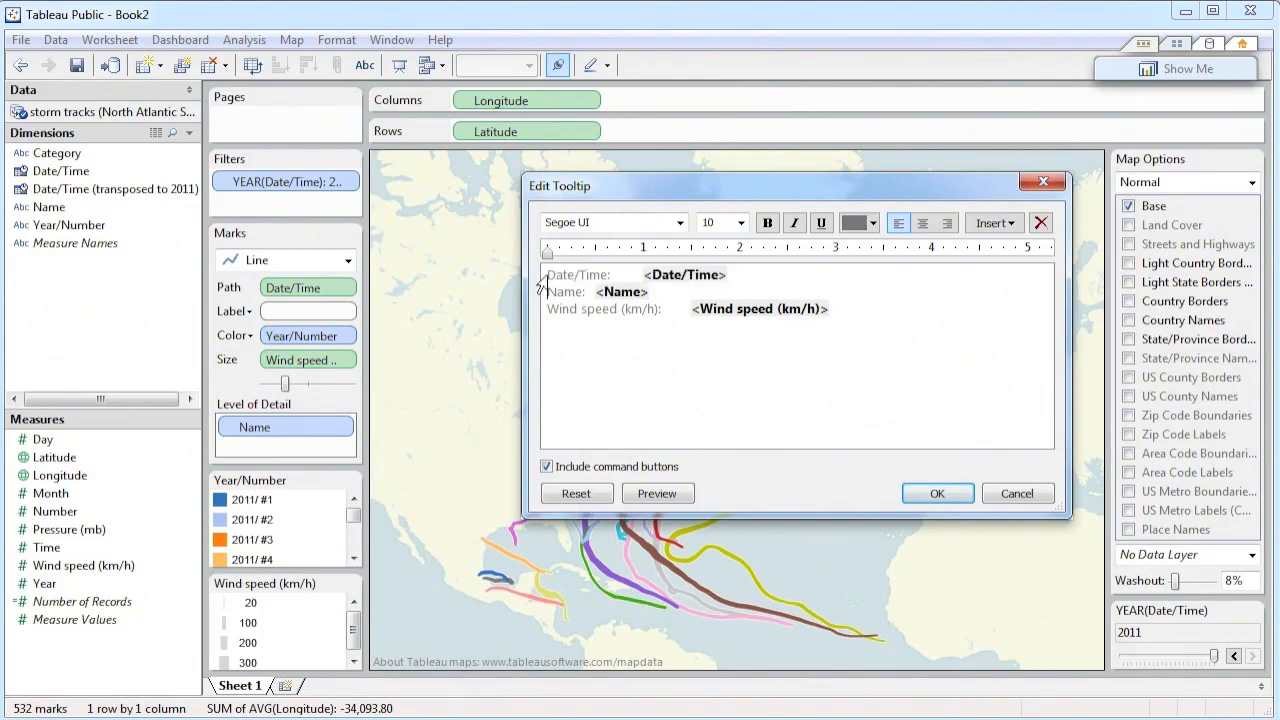
key("Return")
key("Return")
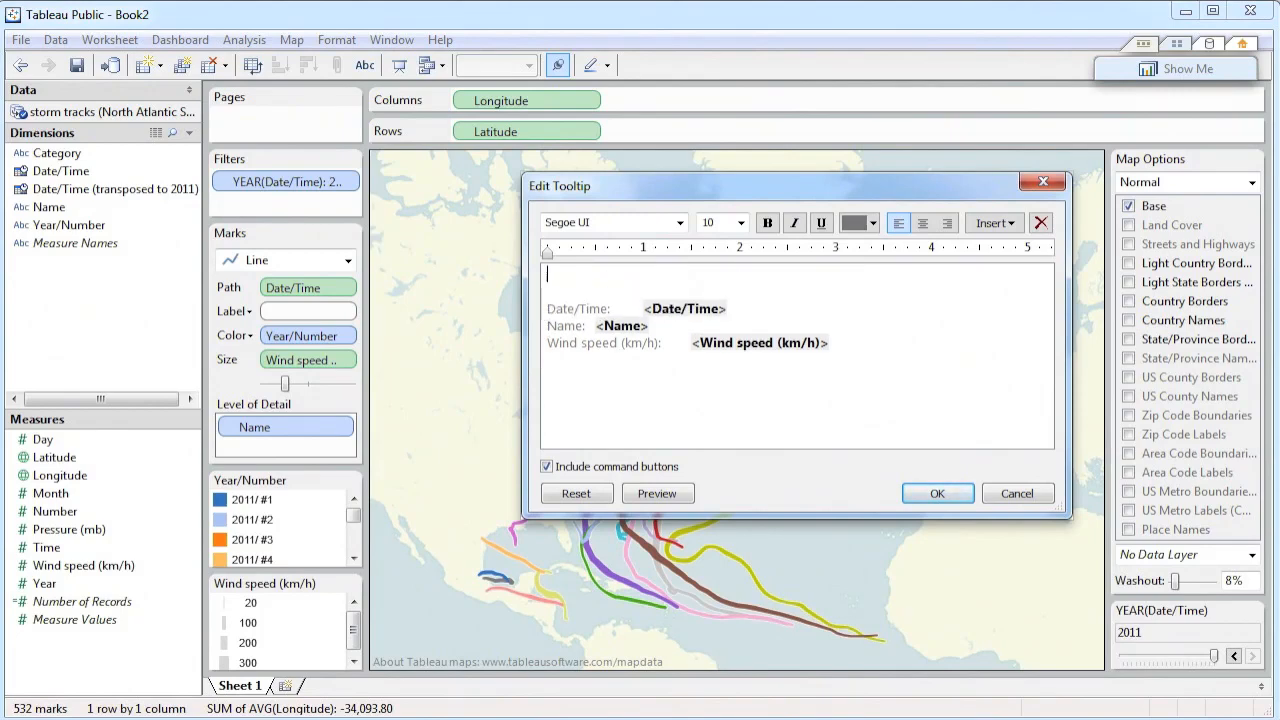
key("ctrl+v")
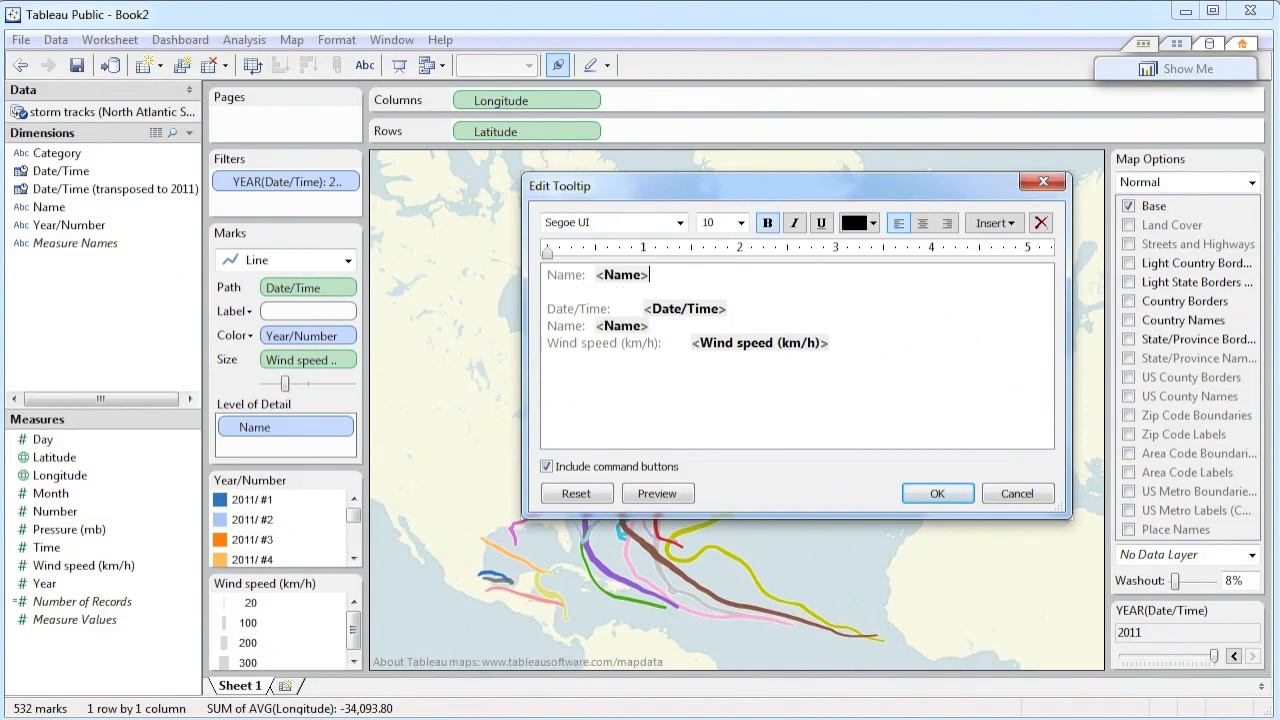
left_click_drag(662, 326, 545, 330)
key("Delete")
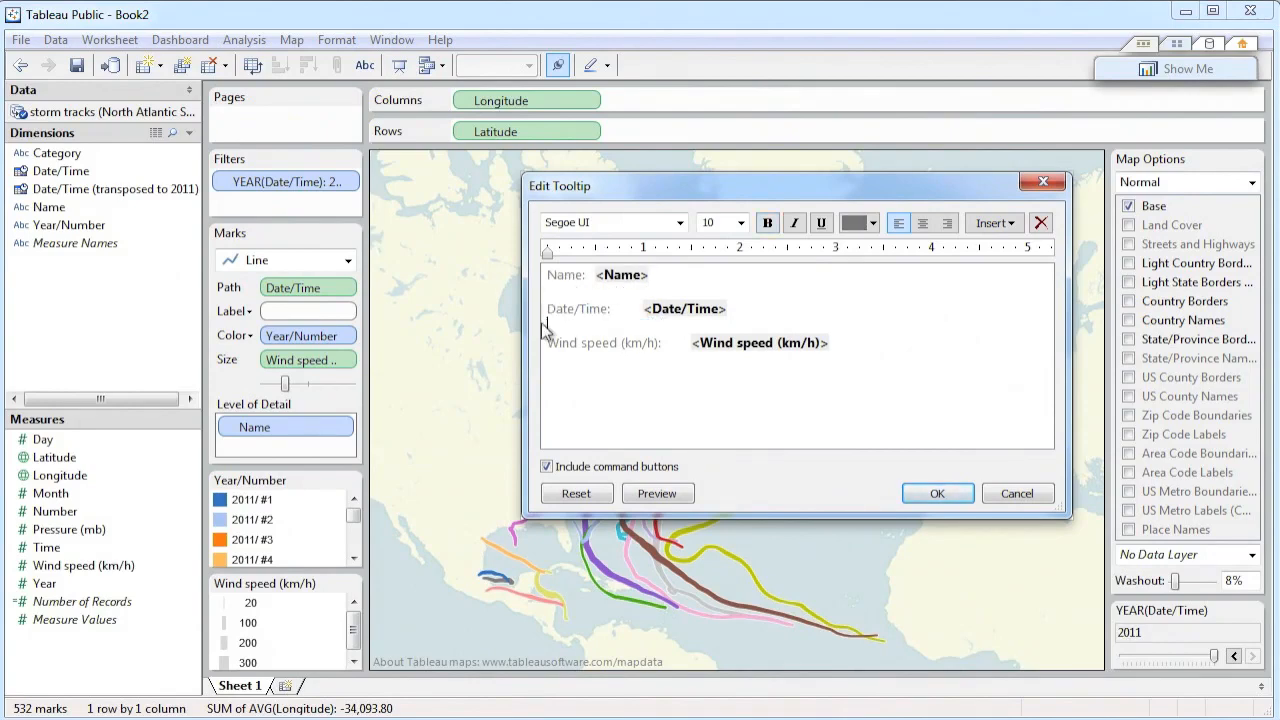
left_click(937, 493)
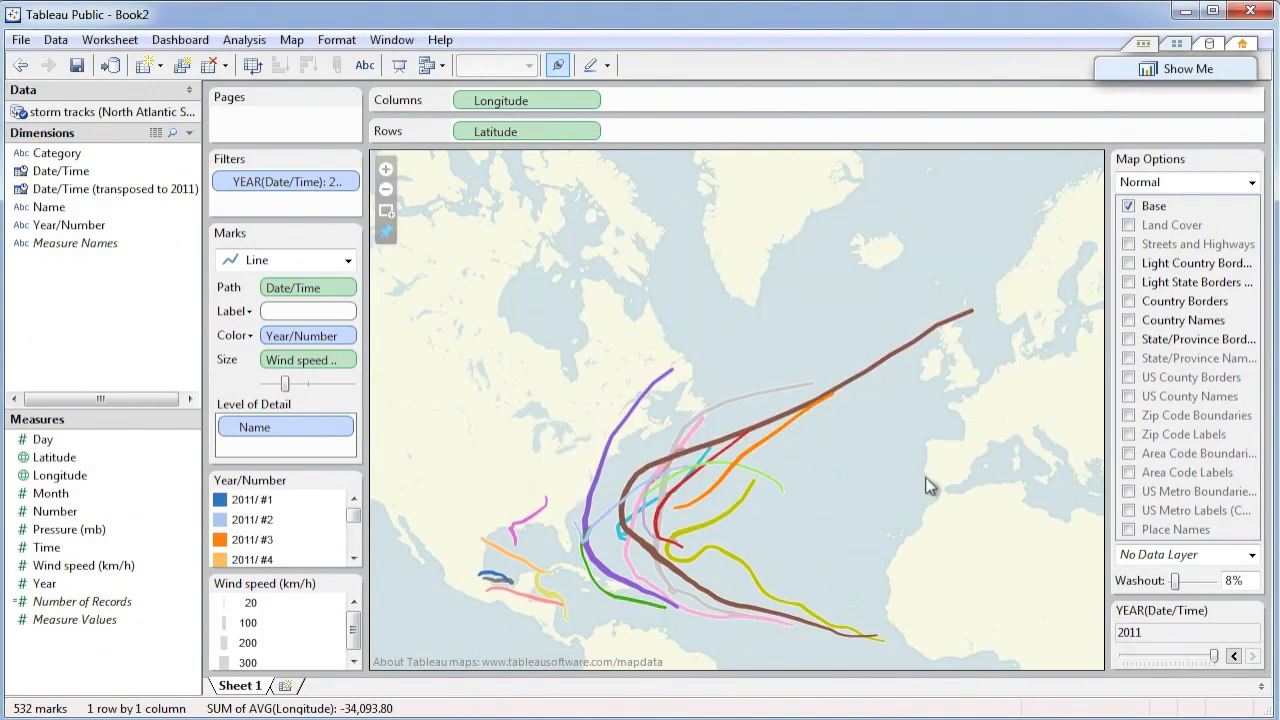
mouse_move(864, 376)
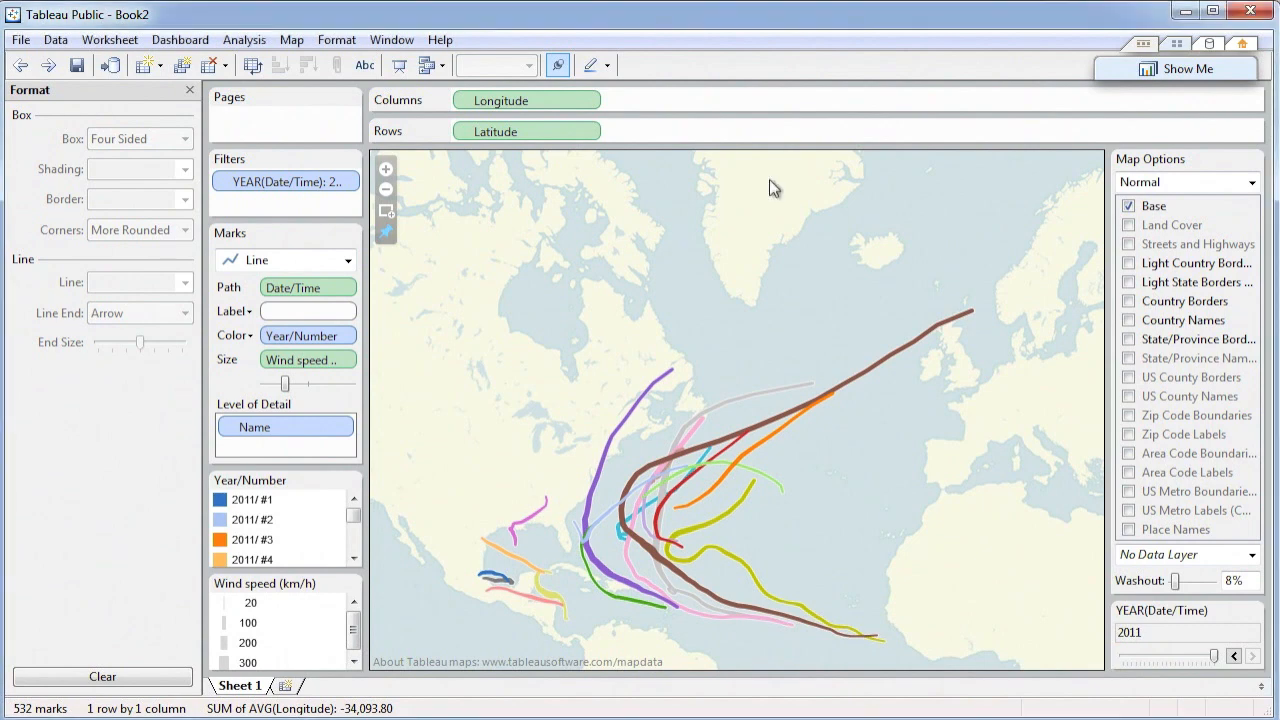
Add an area annotation over Greenland containing the text <YEAR(Date/Time)>.
right_click(769, 179)
mouse_move(848, 274)
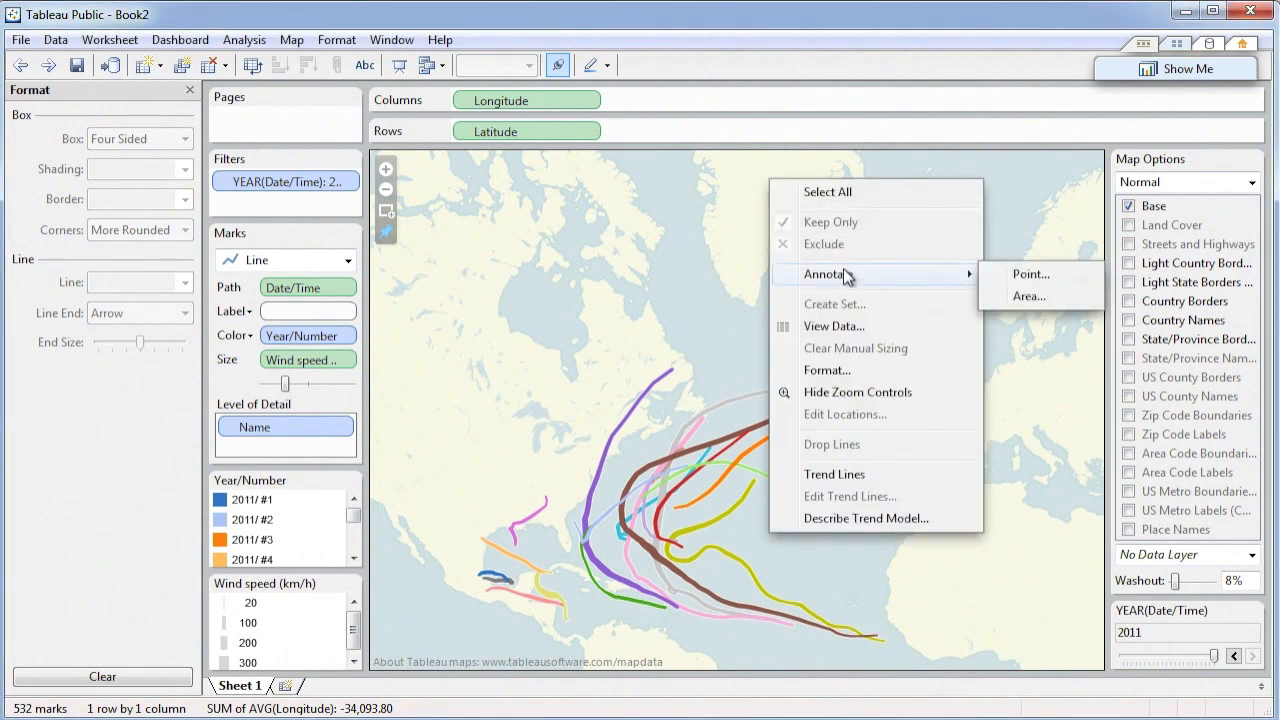
left_click(1052, 298)
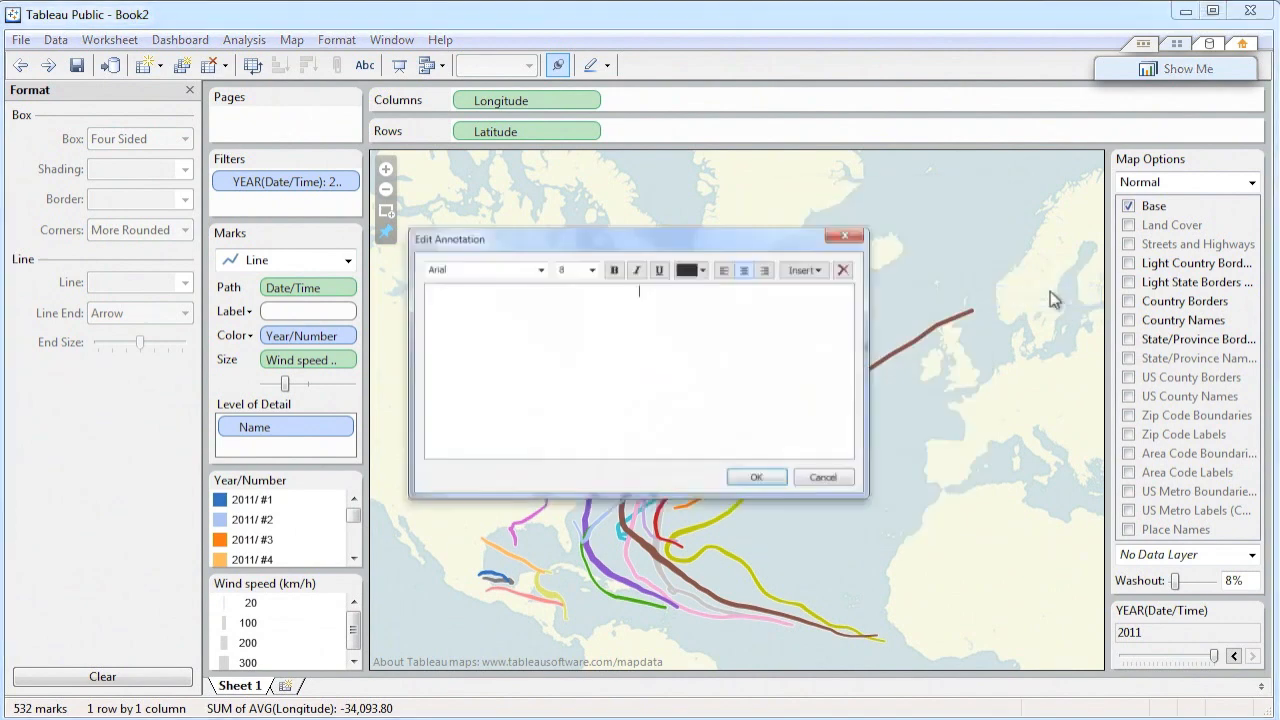
type("<YEAR(Dtat")
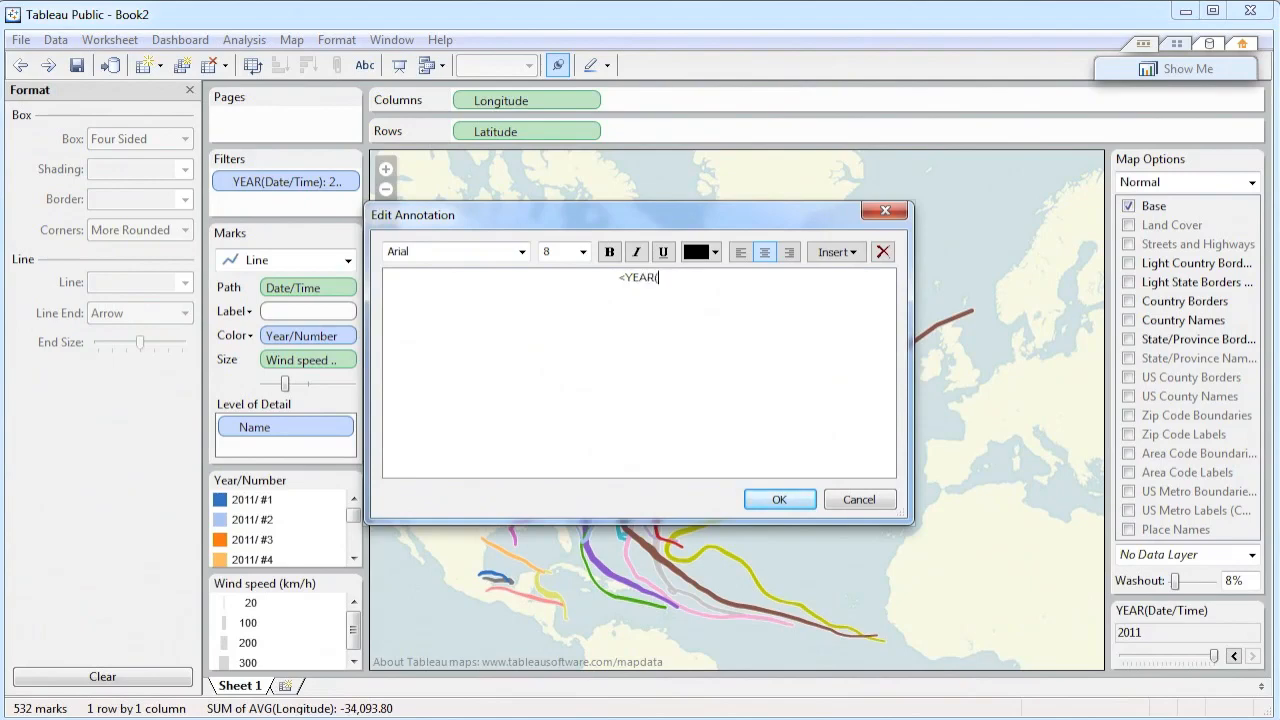
key("BackSpace")
key("BackSpace")
key("BackSpace")
type("ate/Time)>")
Format the whole annotation text as 12-point bold gray and apply the annotation.
key("shift+Left")
key("shift+Left")
key("shift+Left")
key("shift+Left")
key("shift+Left")
key("shift+Left")
key("shift+Left")
key("shift+Left")
key("shift+Left")
key("shift+Left")
key("shift+Left")
key("shift+Left")
key("shift+Left")
key("shift+Left")
key("shift+Left")
key("shift+Left")
key("shift+Left")
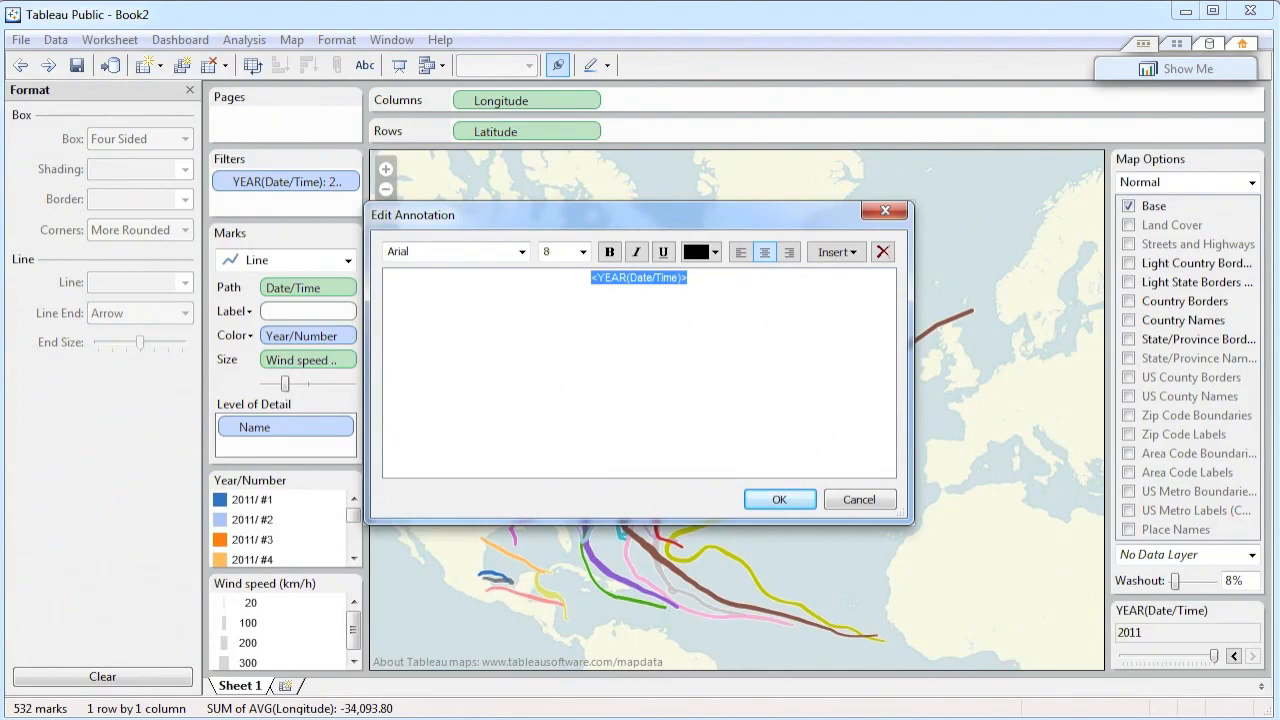
left_click(583, 253)
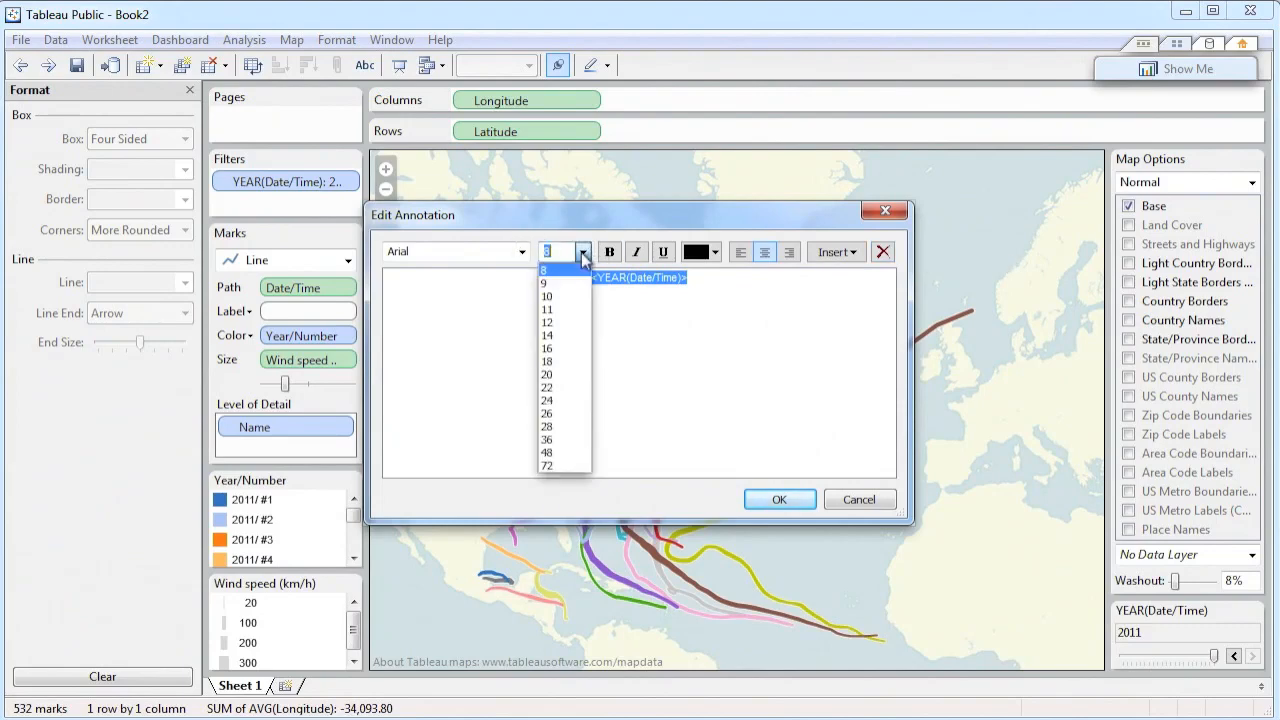
left_click(576, 322)
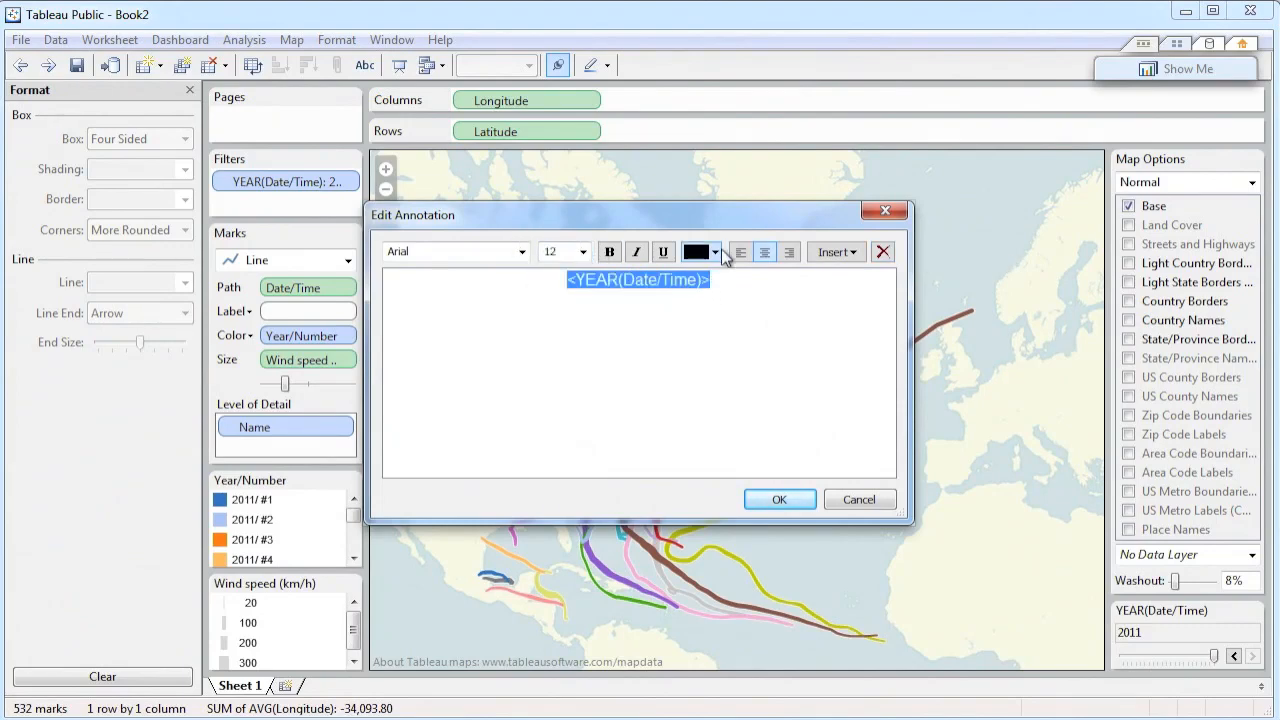
left_click(716, 252)
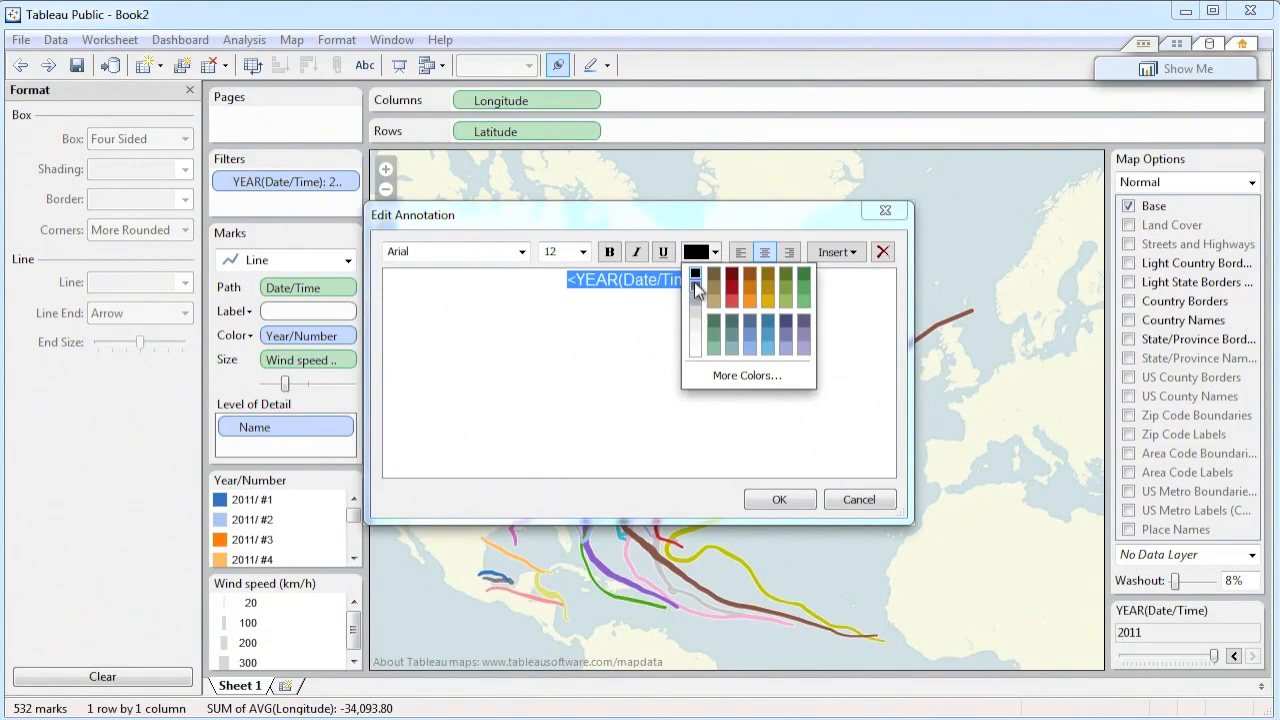
left_click(696, 294)
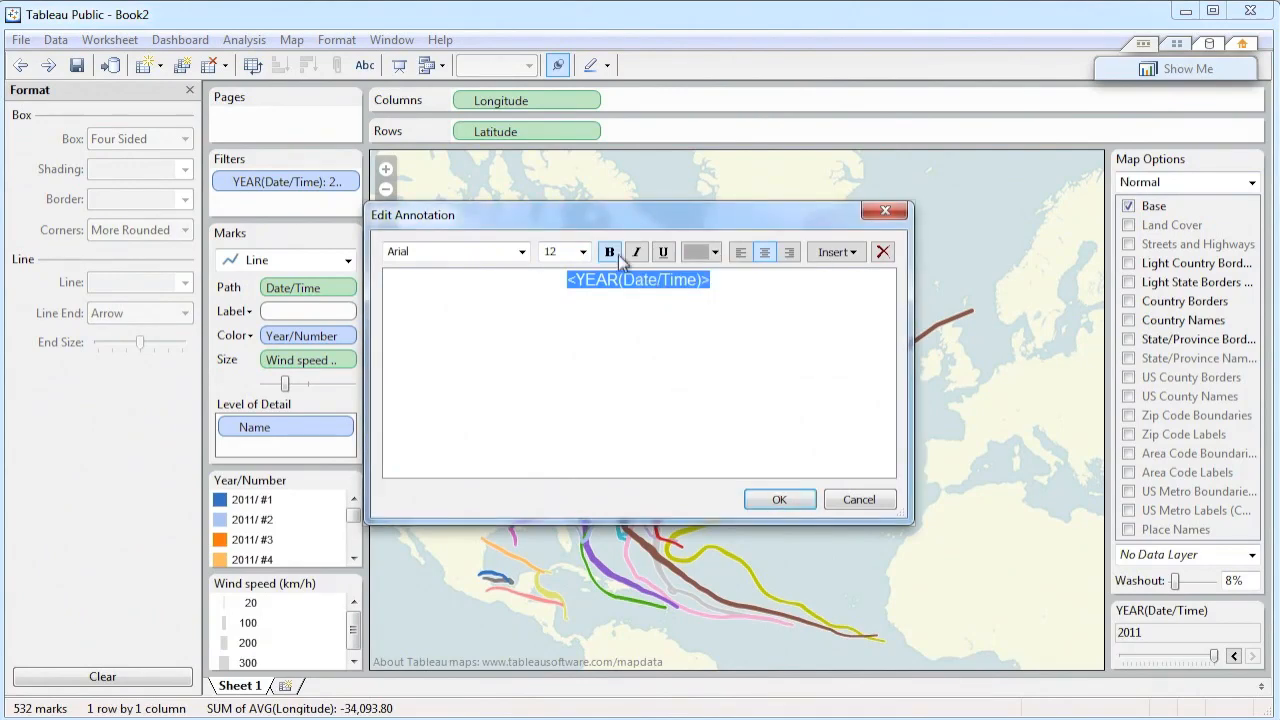
left_click(609, 252)
left_click(797, 500)
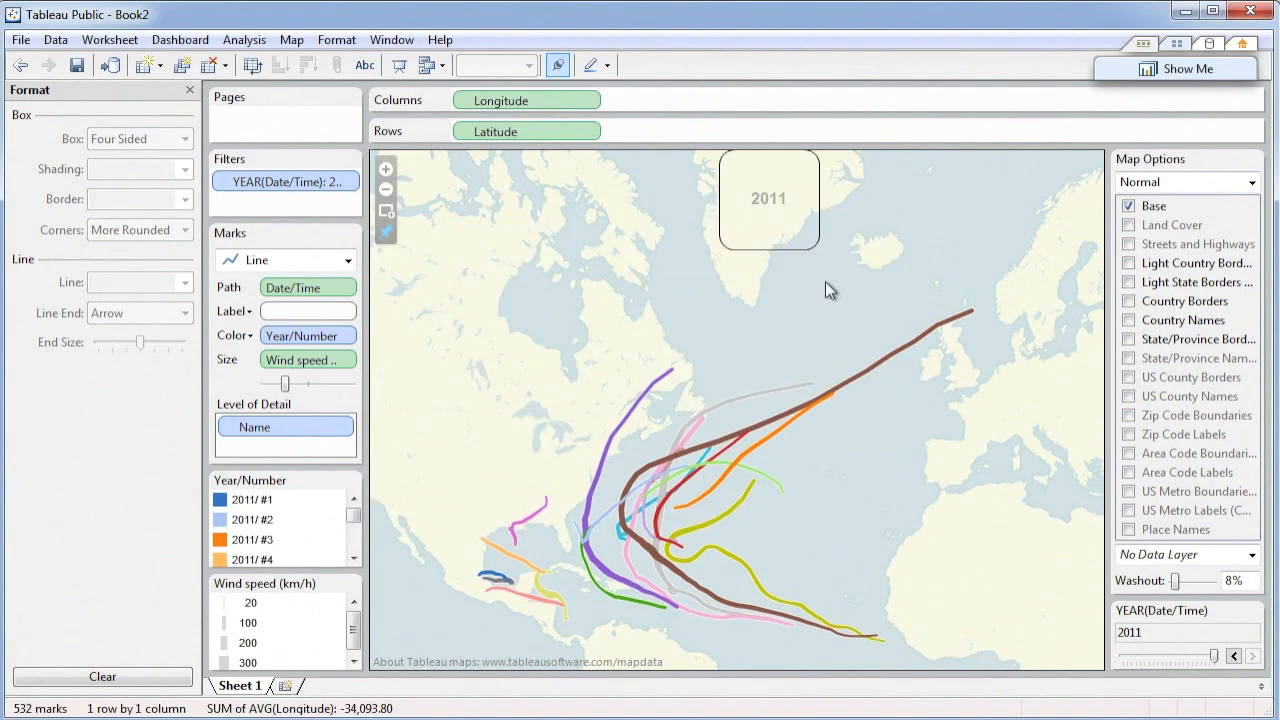
Set the border of the year annotation over Greenland to None.
left_click(814, 243)
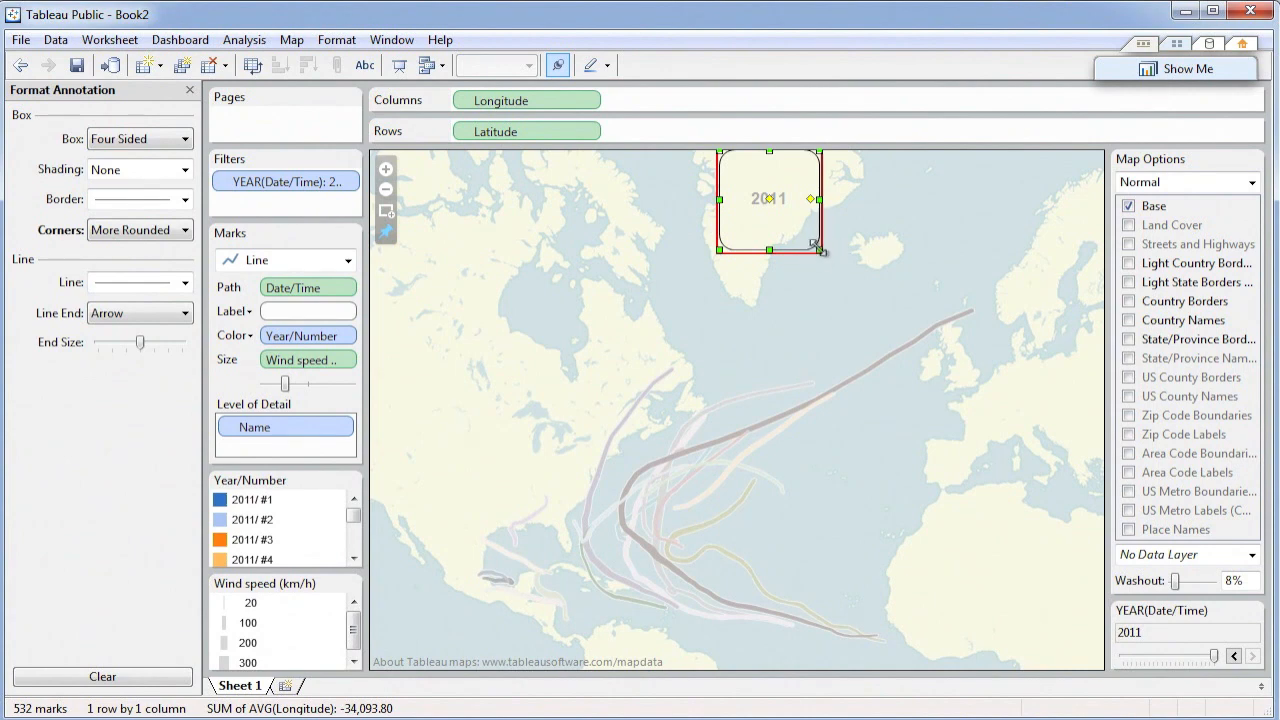
right_click(816, 245)
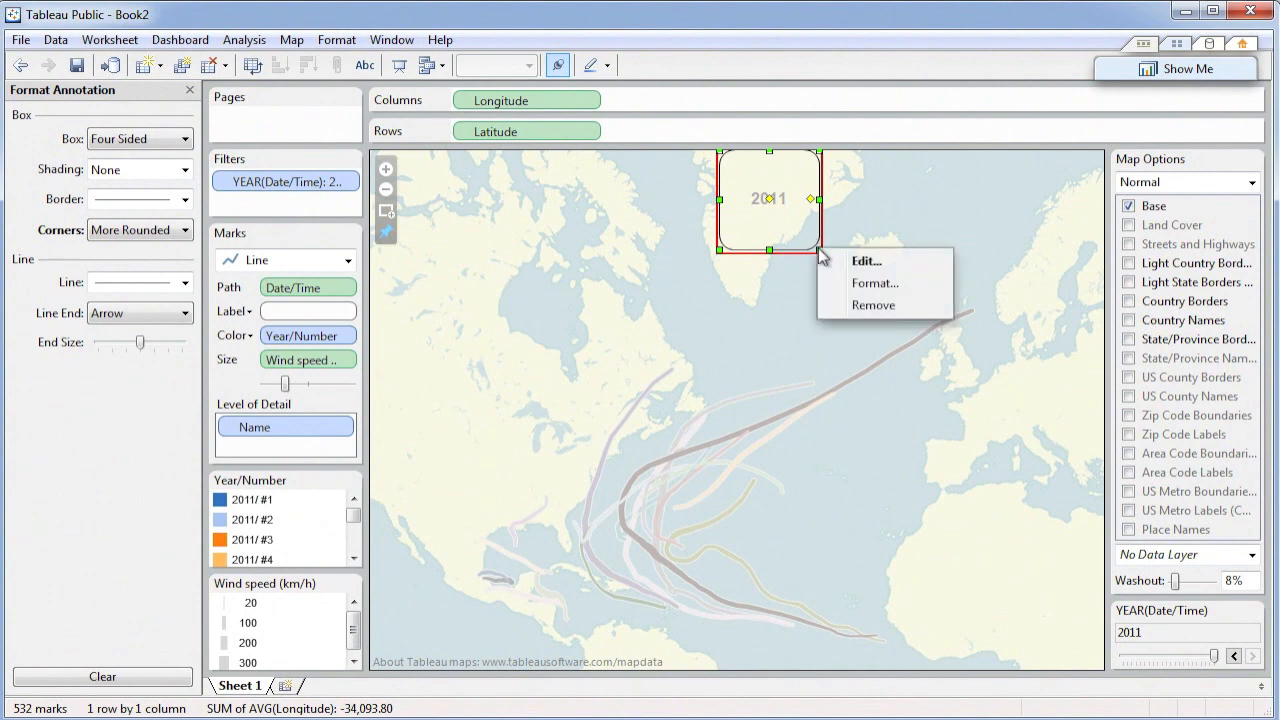
left_click(860, 281)
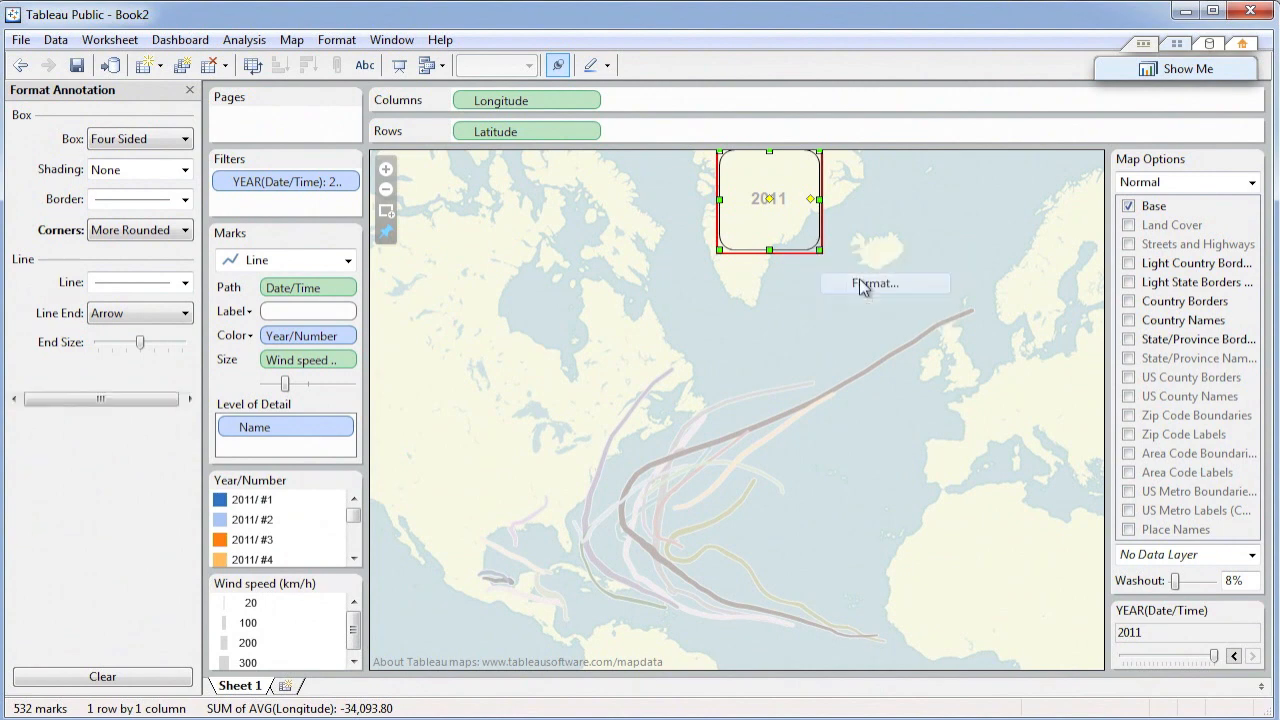
left_click(180, 205)
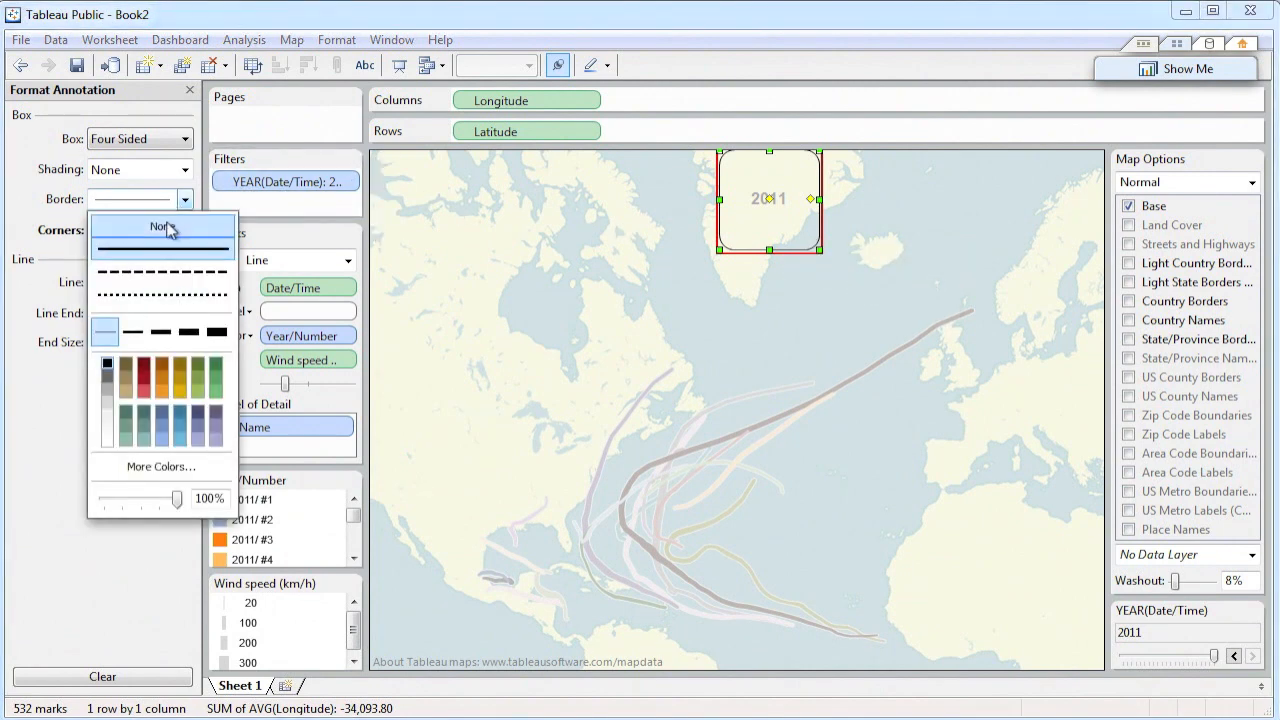
left_click(167, 230)
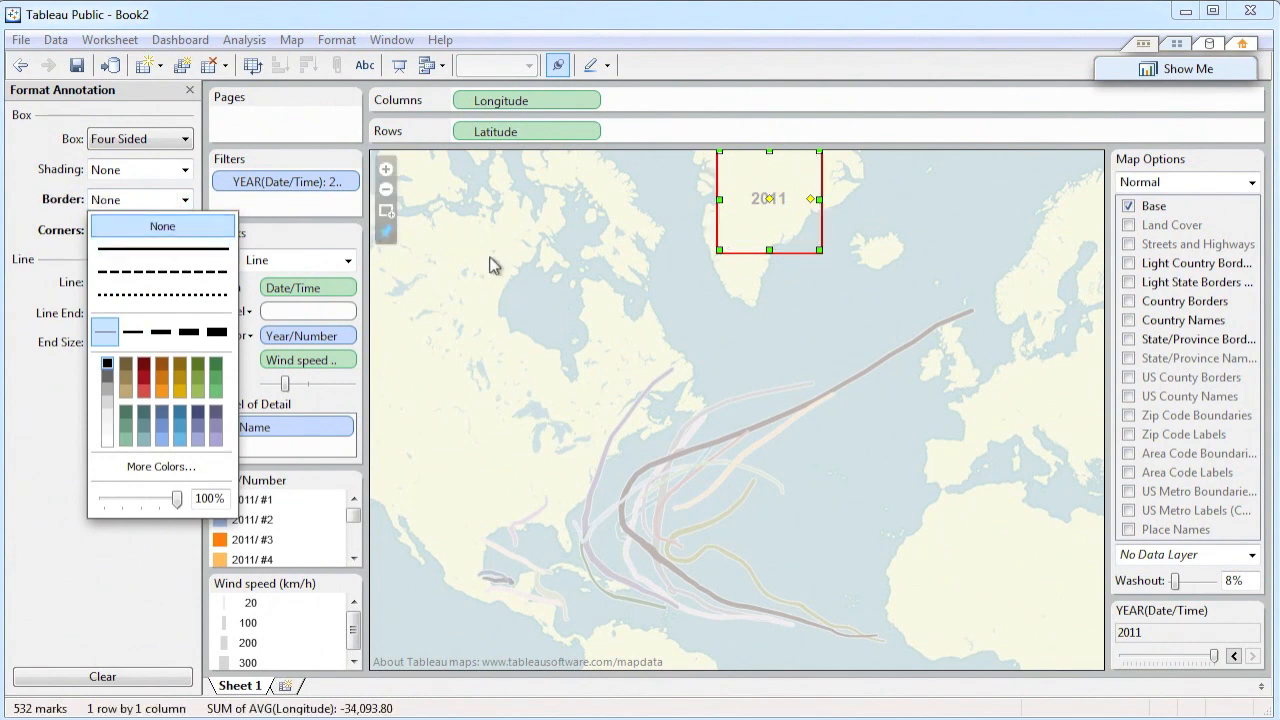
left_click(516, 258)
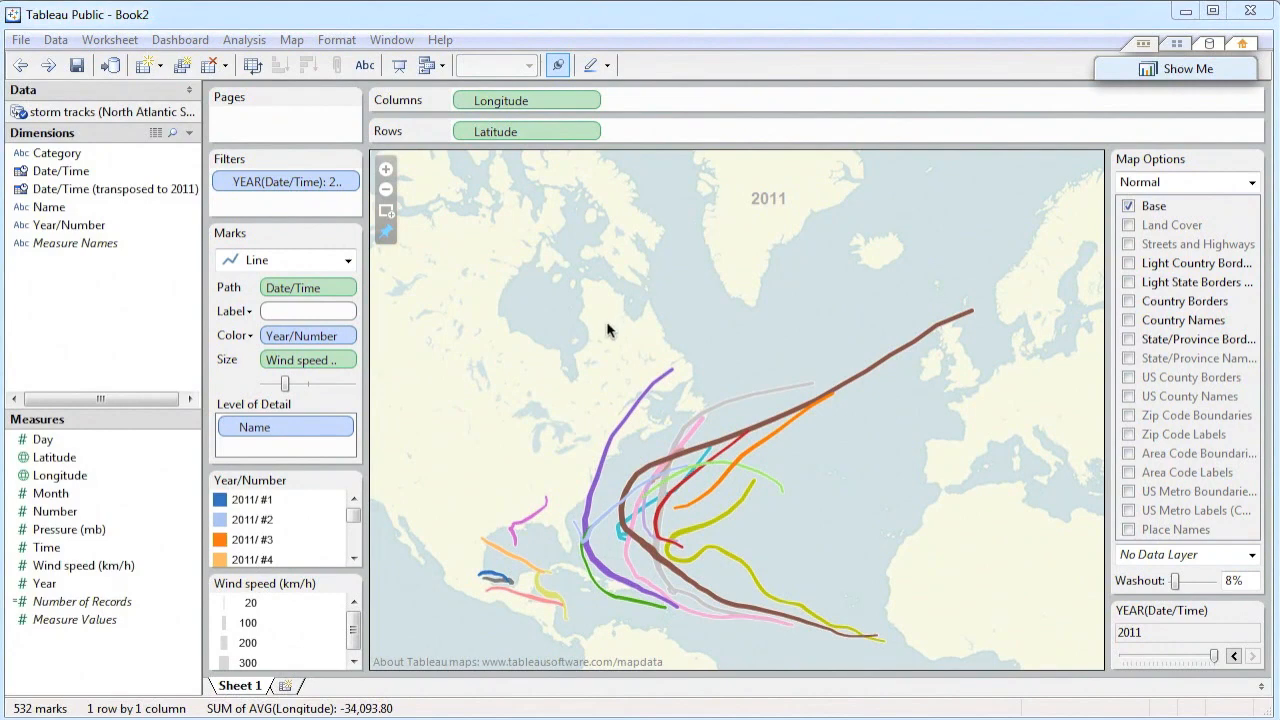
Rename the worksheet Sheet 1 as Map.
left_click(244, 688)
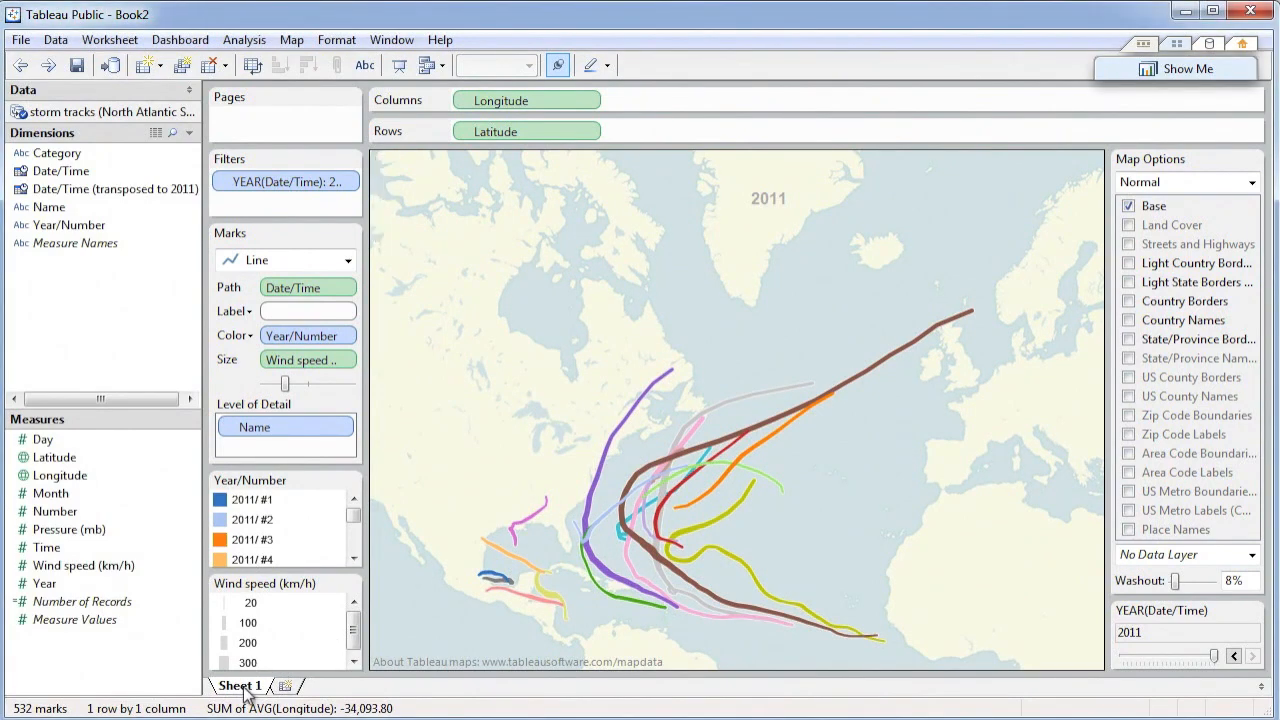
right_click(244, 688)
left_click(314, 545)
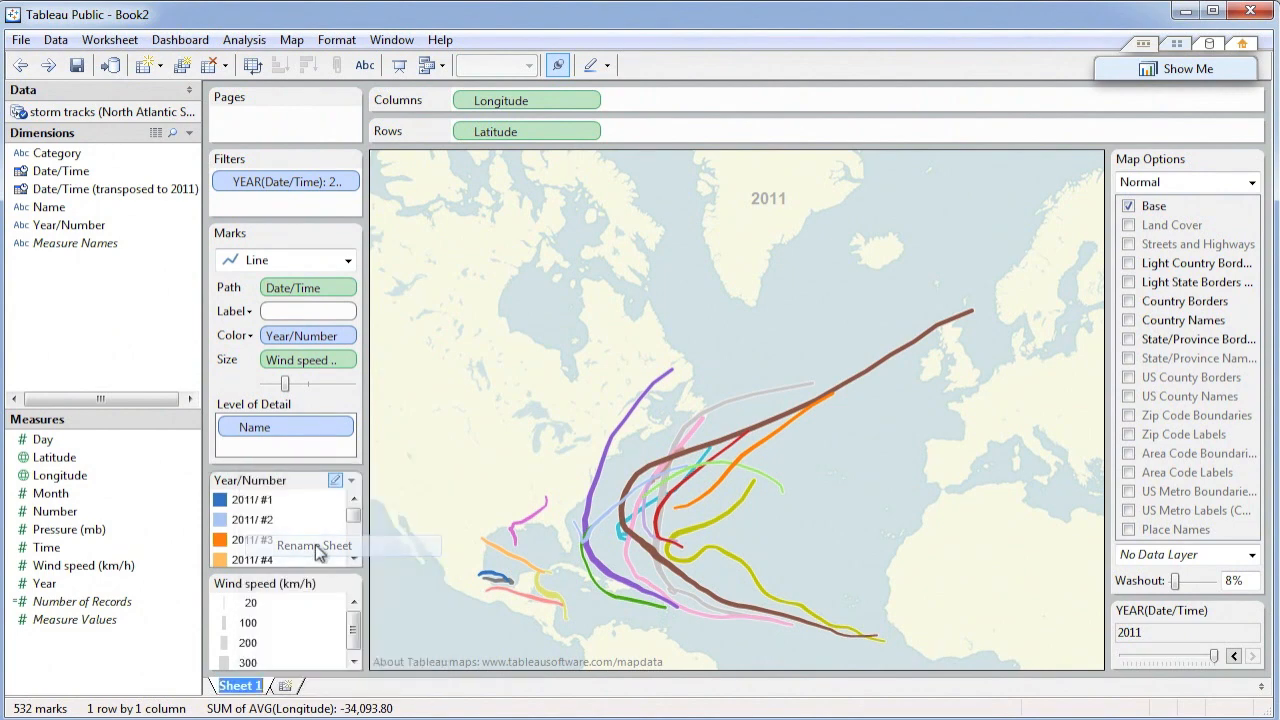
type("Map")
key("Return")
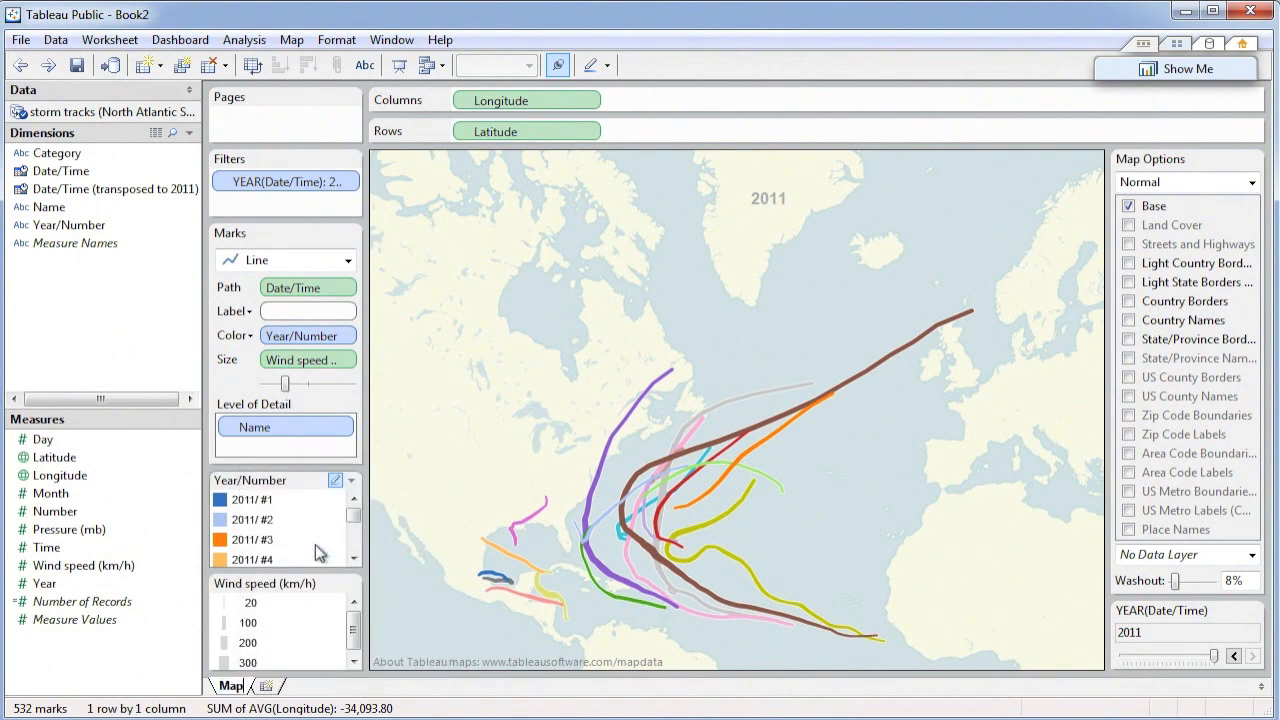